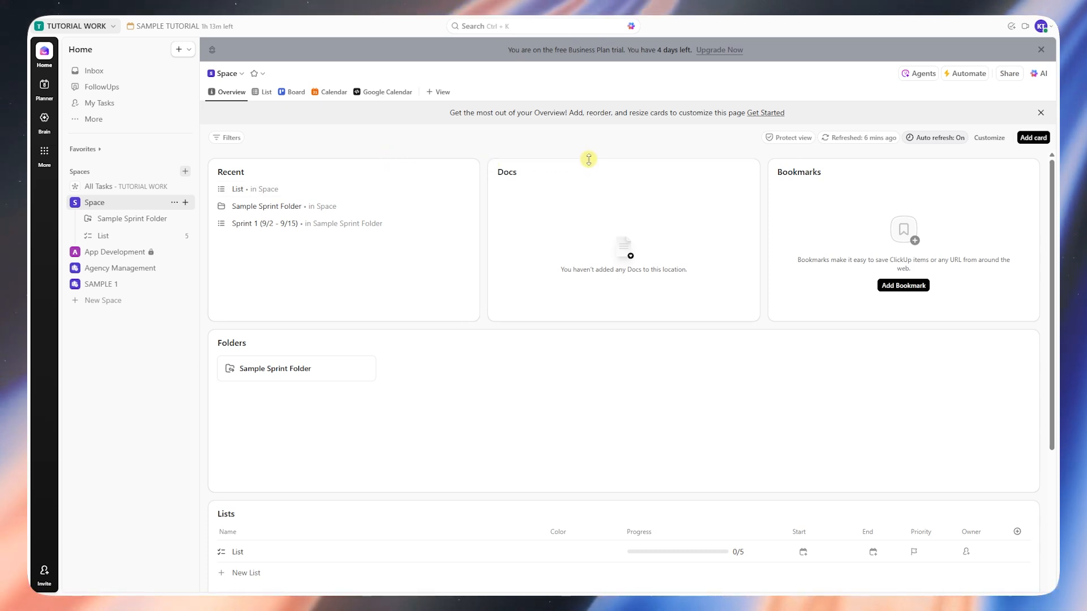
# - Go to the workspace's Goals area and start setting a new goal
pyautogui.scroll(-1, 317, 372)
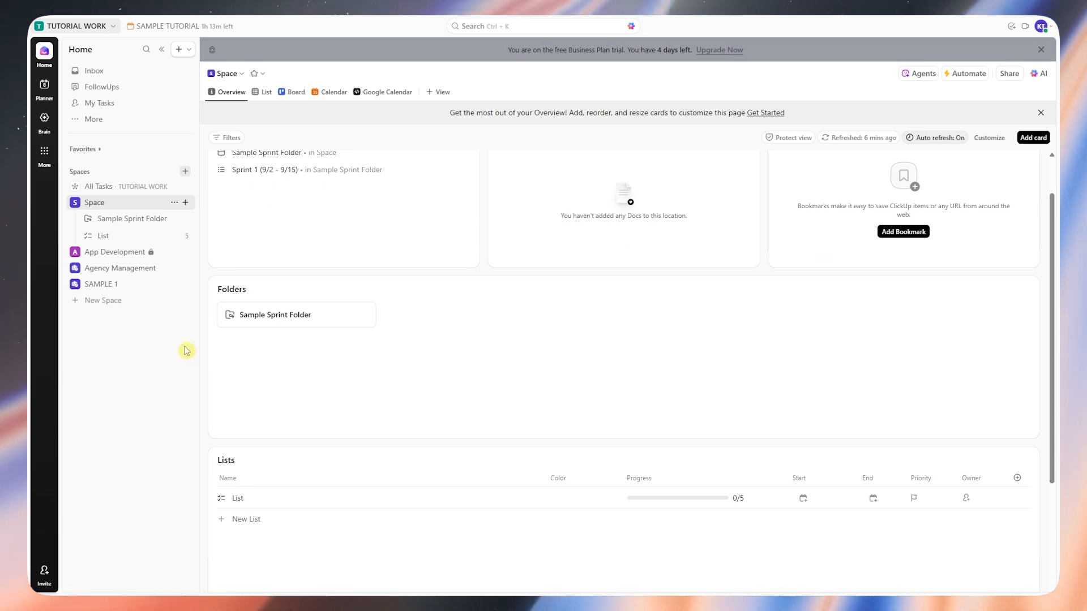
pyautogui.scroll(1, 429, 317)
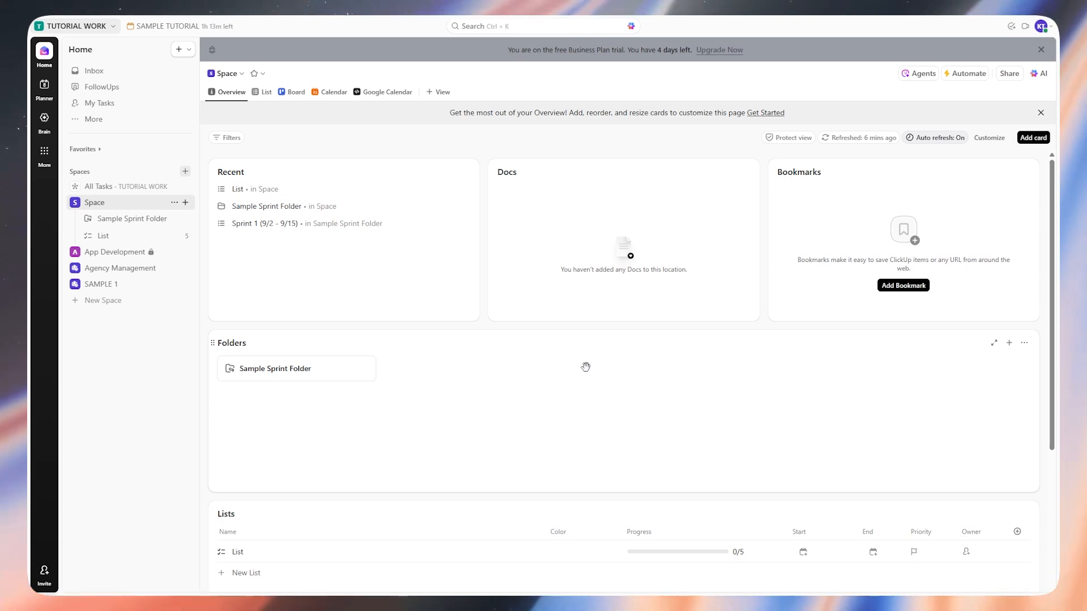
pyautogui.click(50, 159)
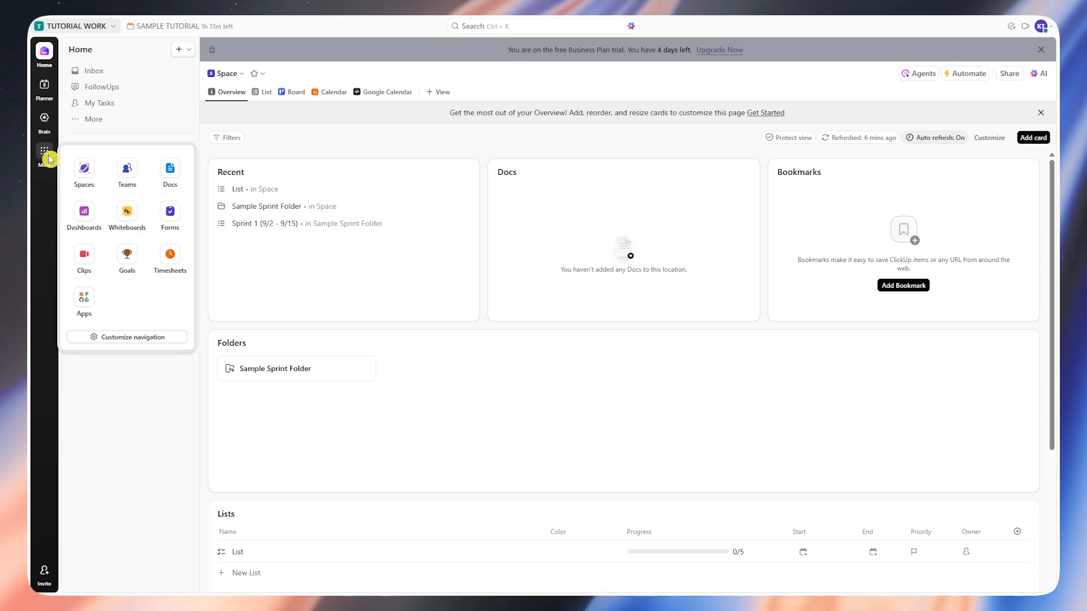
pyautogui.click(130, 266)
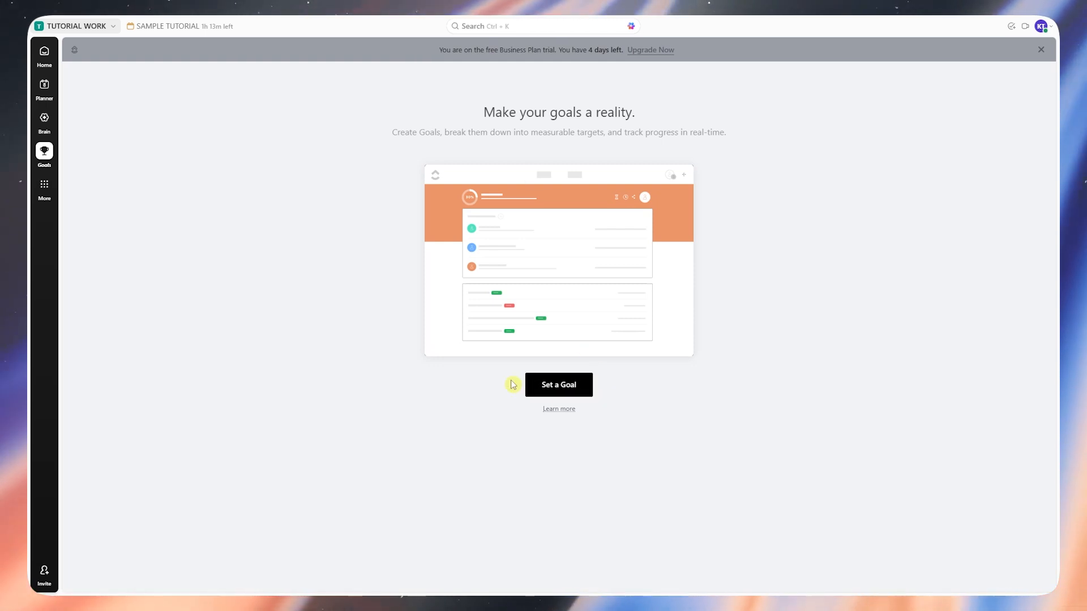
pyautogui.click(556, 383)
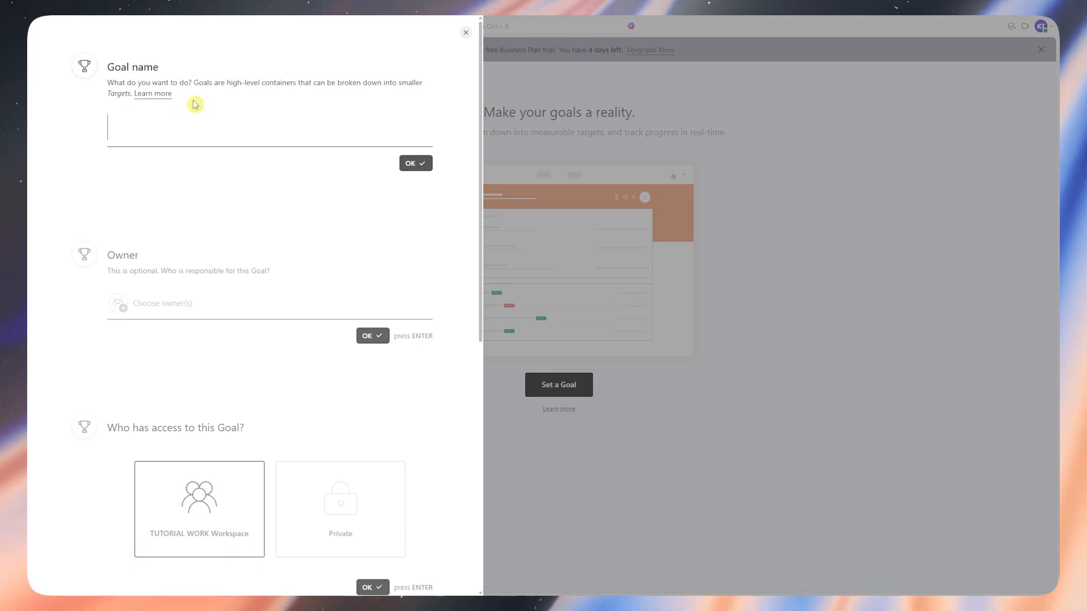
# - Name the goal "Increase my Channel's engagement" and confirm the name
pyautogui.press('Return')
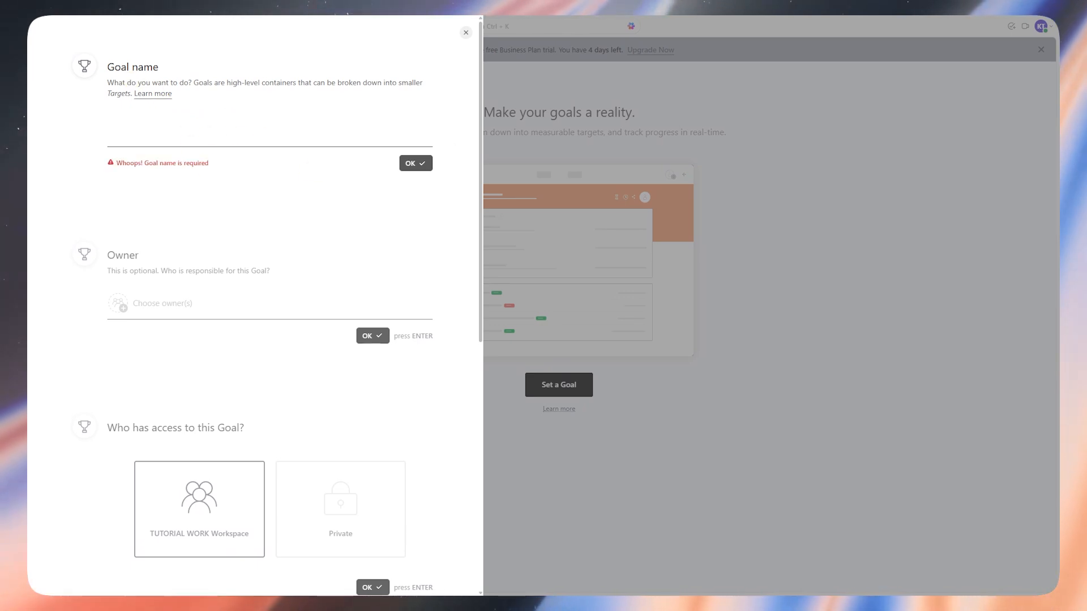
pyautogui.click(263, 142)
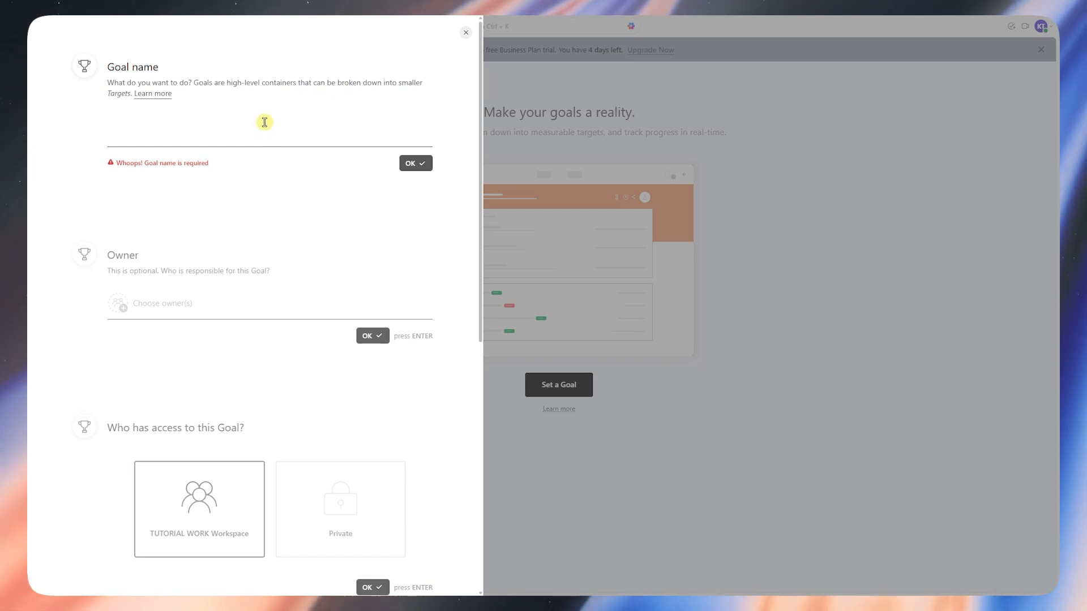
pyautogui.write('Incree')
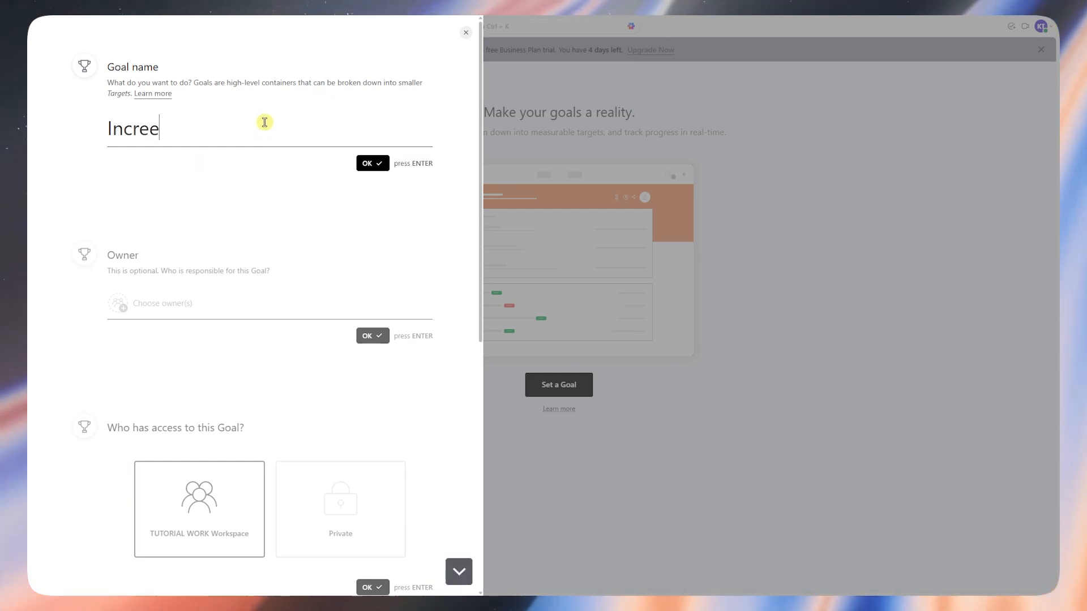
pyautogui.press('BackSpace')
pyautogui.write('e')
pyautogui.press('BackSpace')
pyautogui.write('ase my Channel')
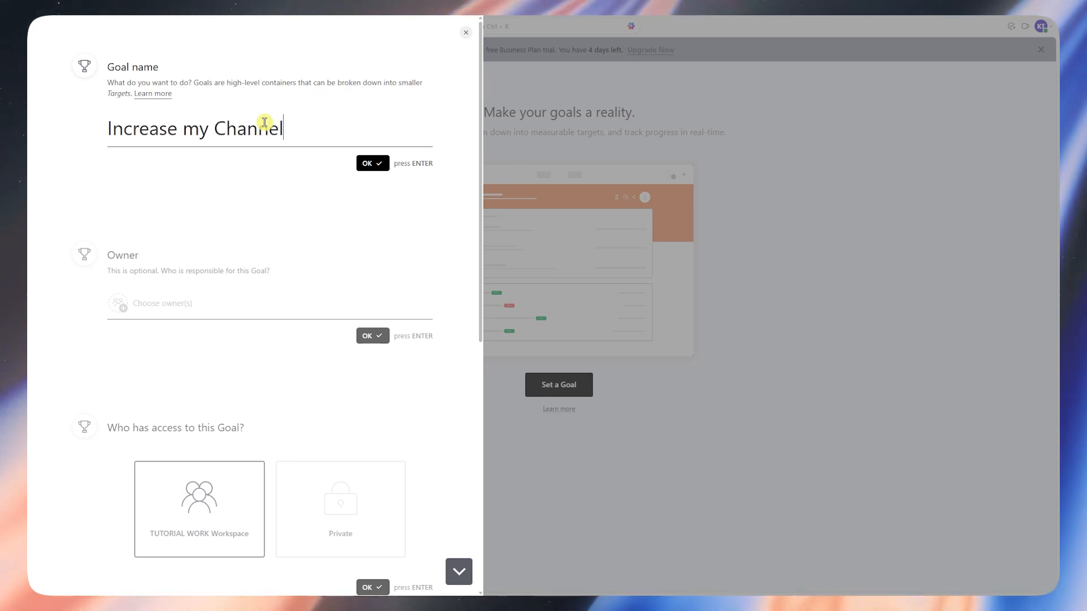
pyautogui.write("'s engagement")
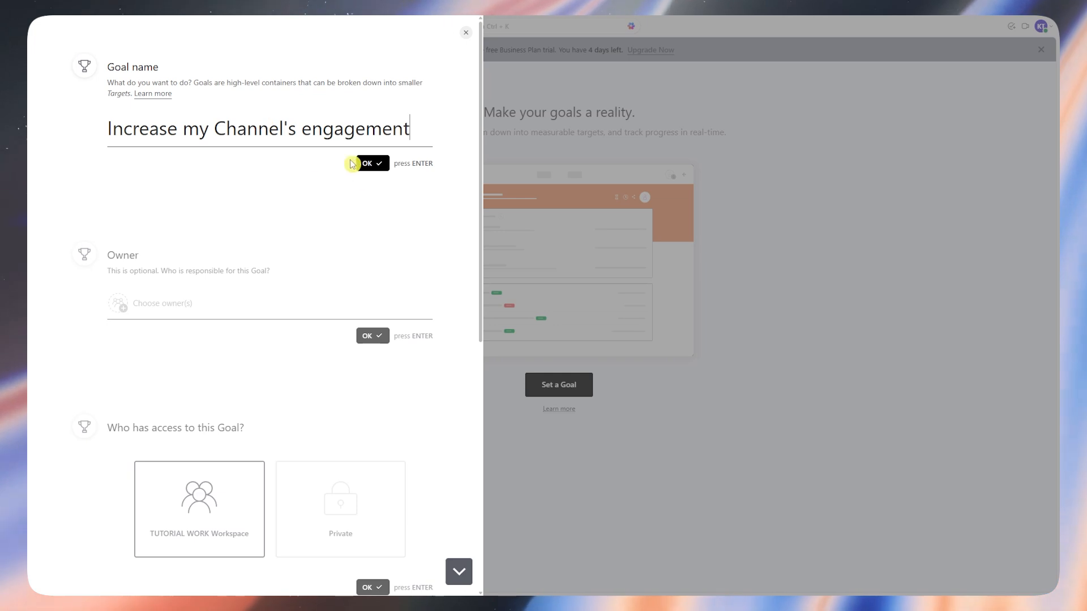
pyautogui.click(368, 163)
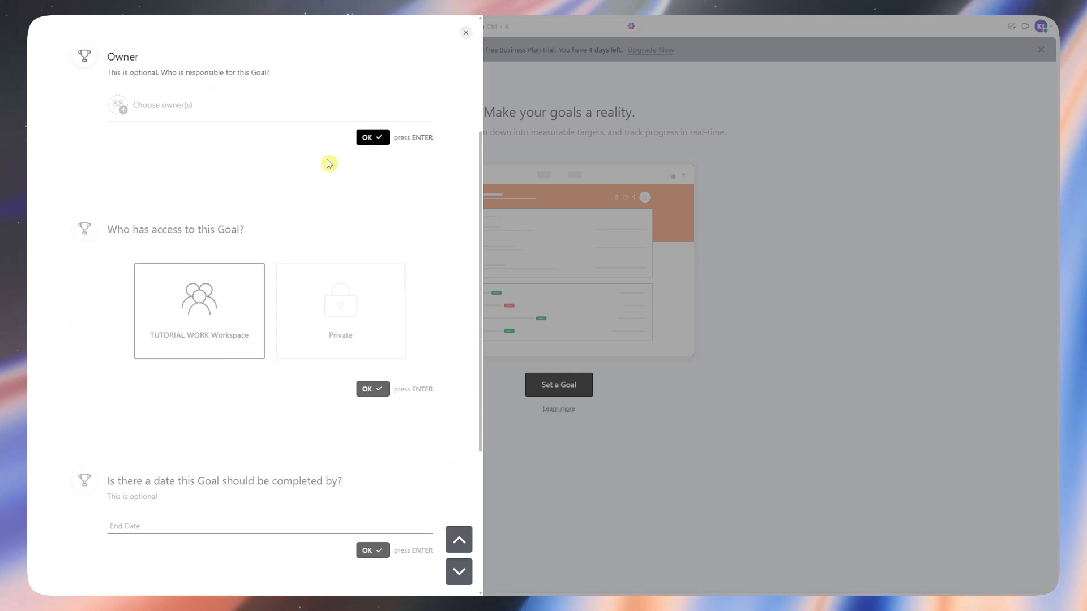
# - Assign yourself (Me) as the goal's owner and confirm the choice
pyautogui.click(168, 105)
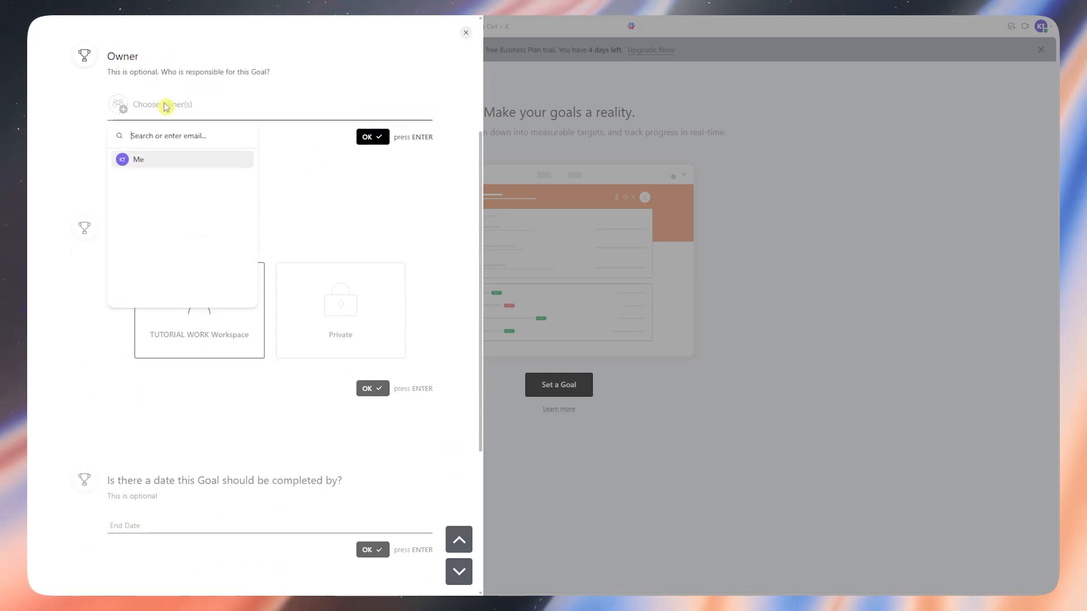
pyautogui.click(154, 163)
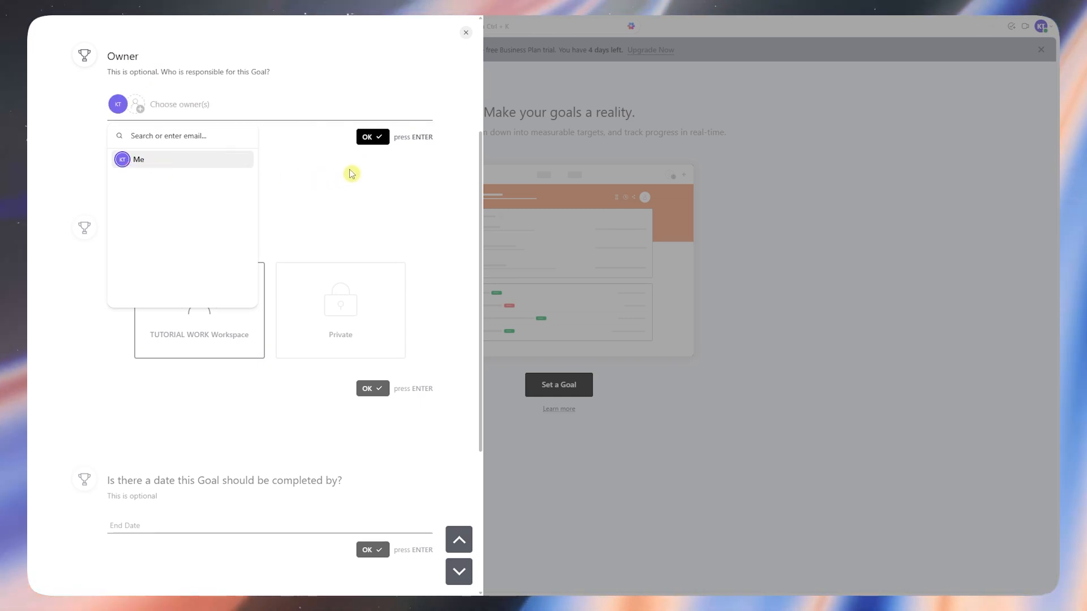
pyautogui.click(374, 142)
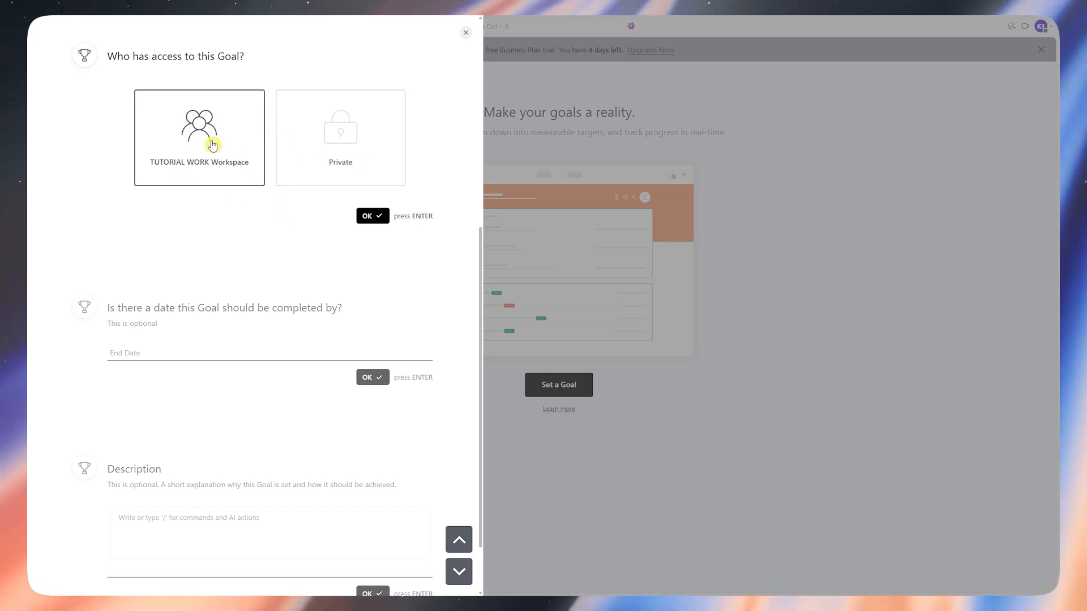
# - Accept TUTORIAL WORK Workspace access for the goal and leave its optional end date empty
pyautogui.click(366, 218)
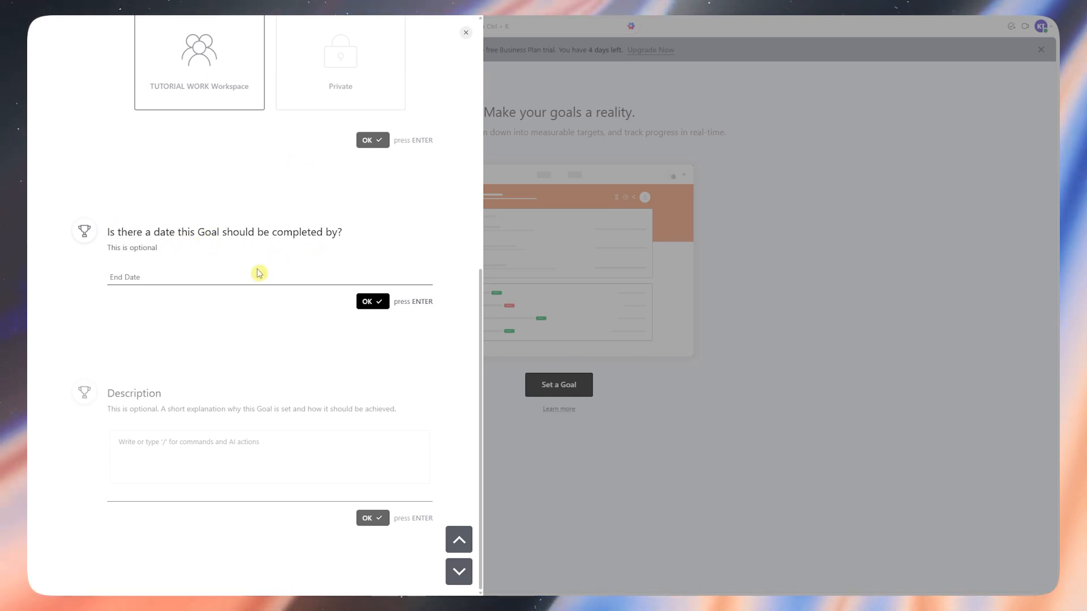
pyautogui.click(159, 279)
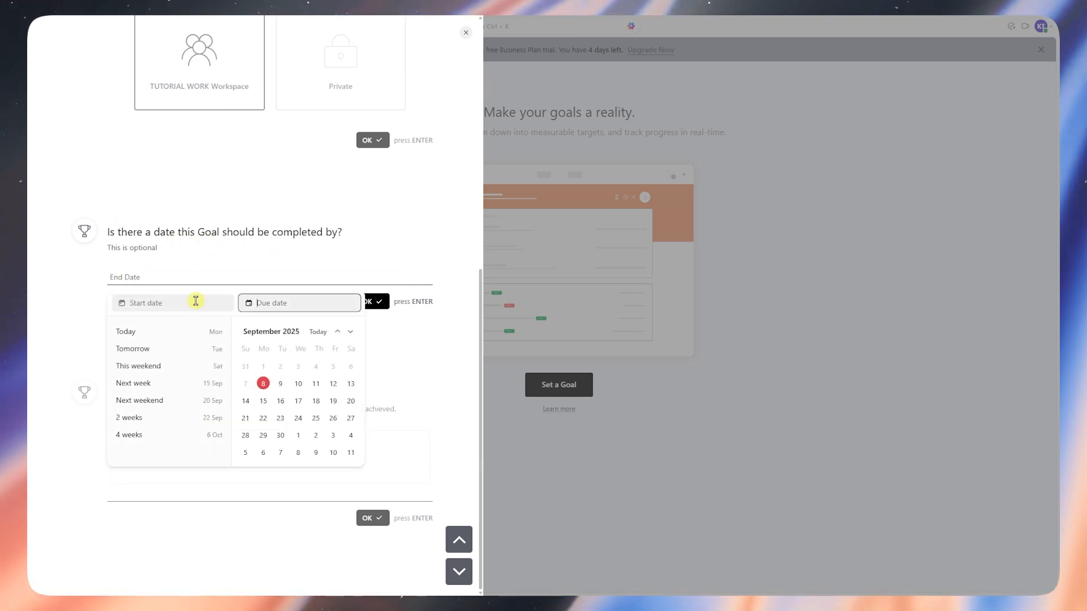
pyautogui.click(470, 271)
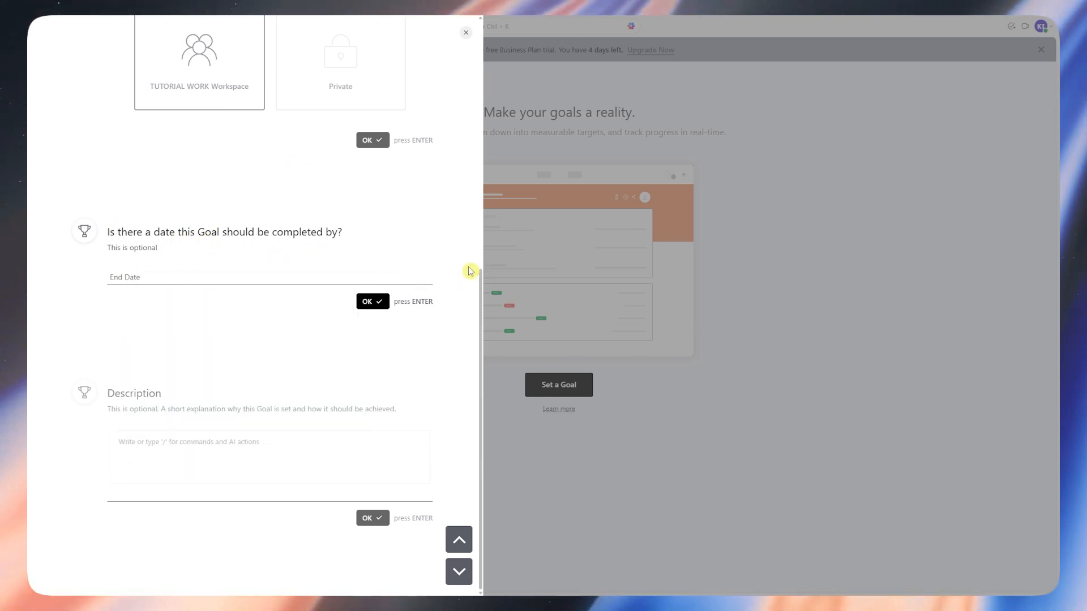
pyautogui.click(378, 303)
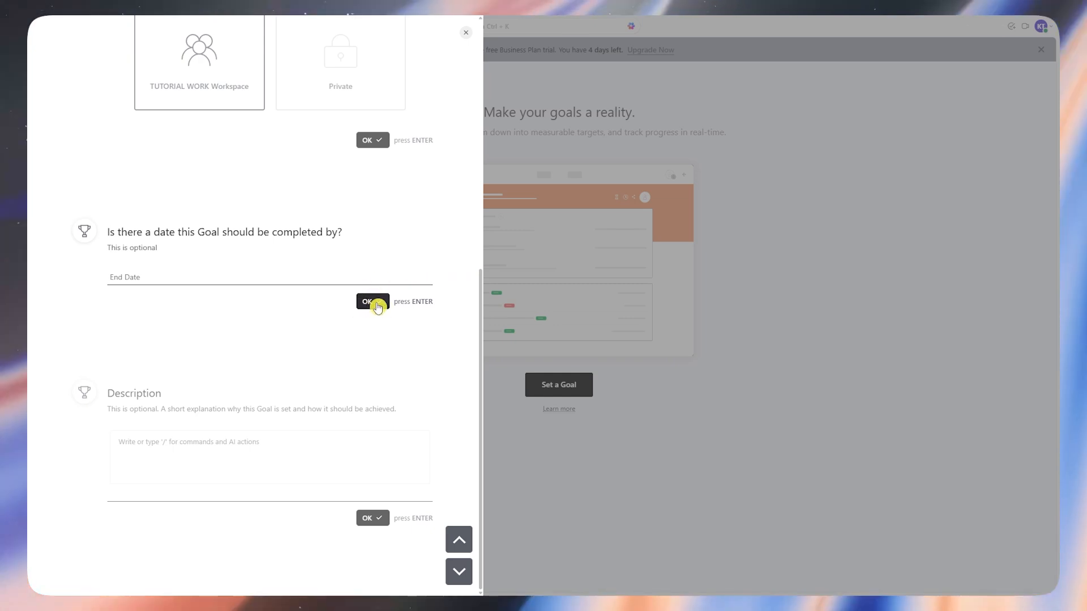
# - Write "I need to increase my channel's overall views in a month." as the first line of the goal's description
pyautogui.click(274, 447)
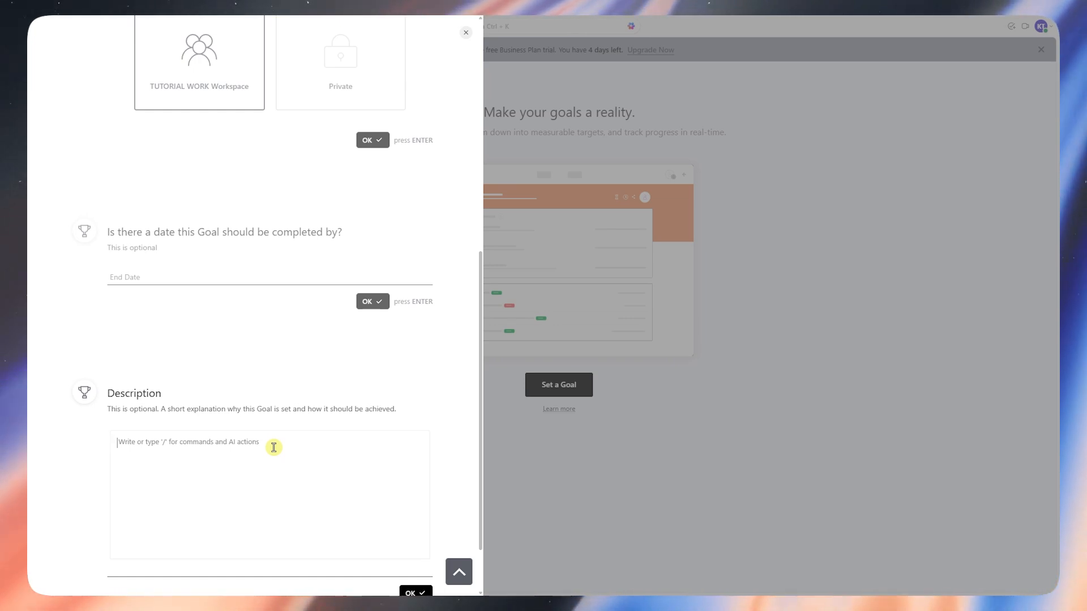
pyautogui.write('I N')
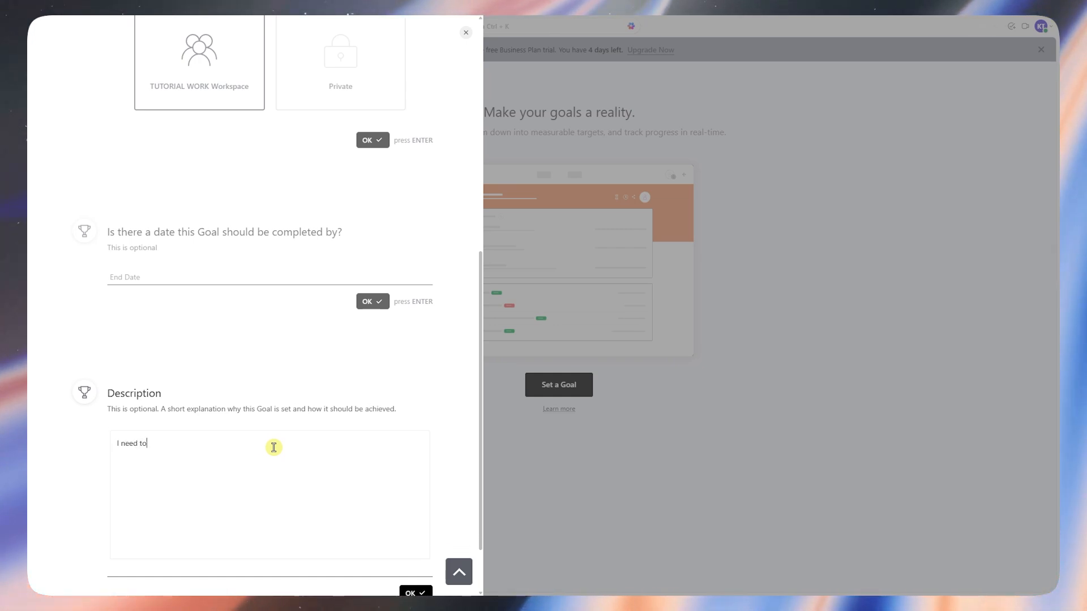
pyautogui.write('eed to increase my')
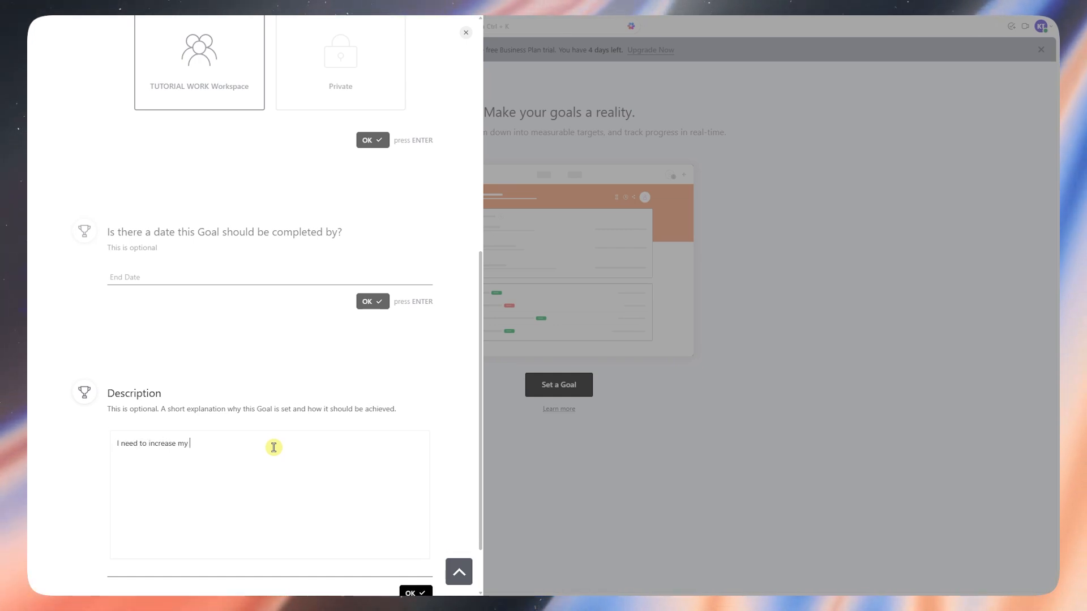
pyautogui.write(' chann')
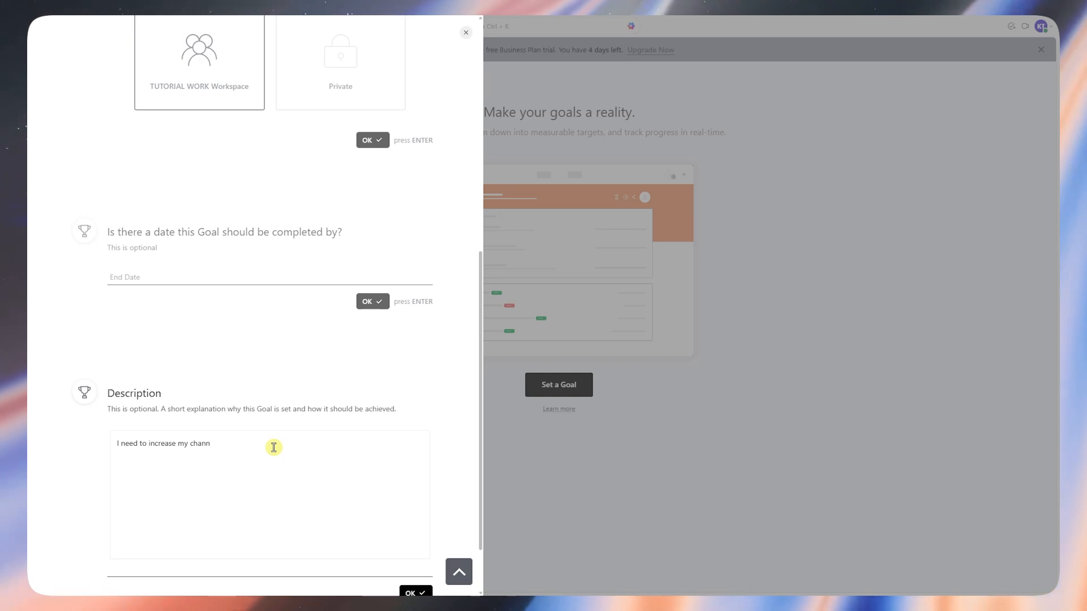
pyautogui.write("el's overall view")
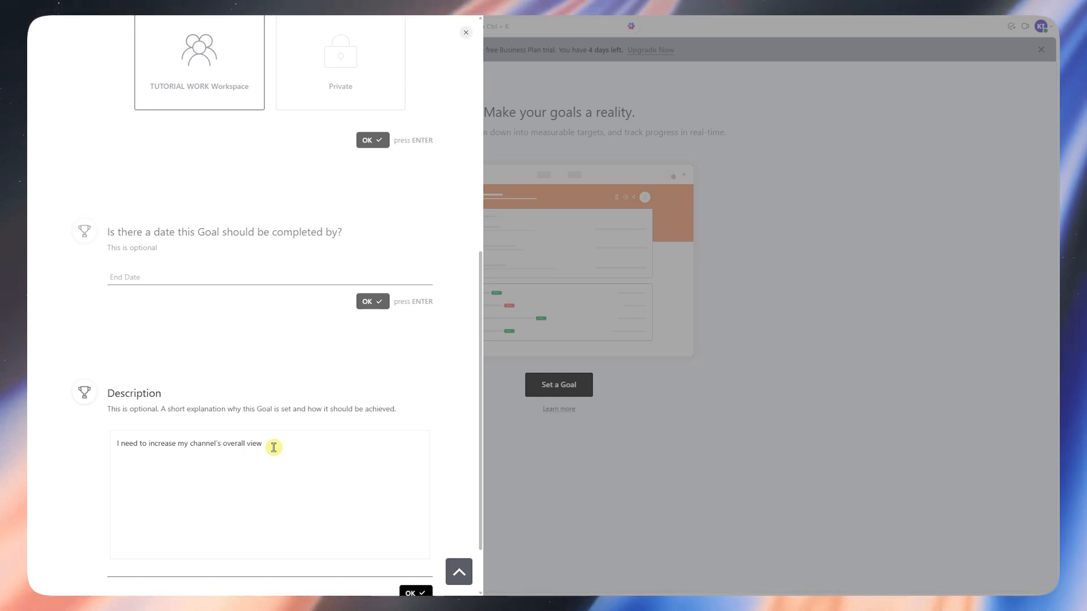
pyautogui.write('s this ')
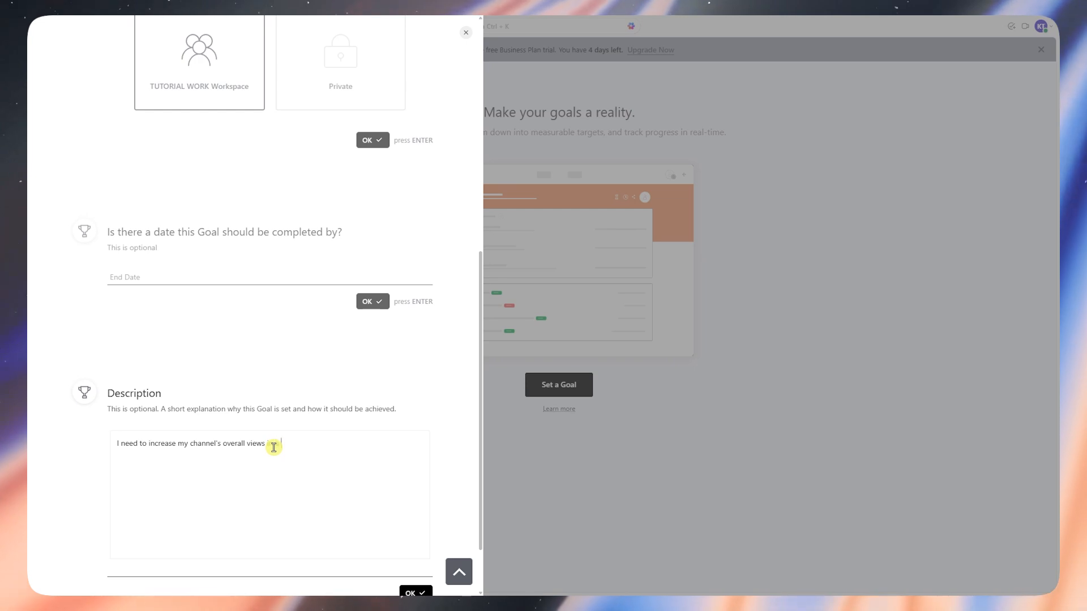
pyautogui.write('month.')
pyautogui.press('Return')
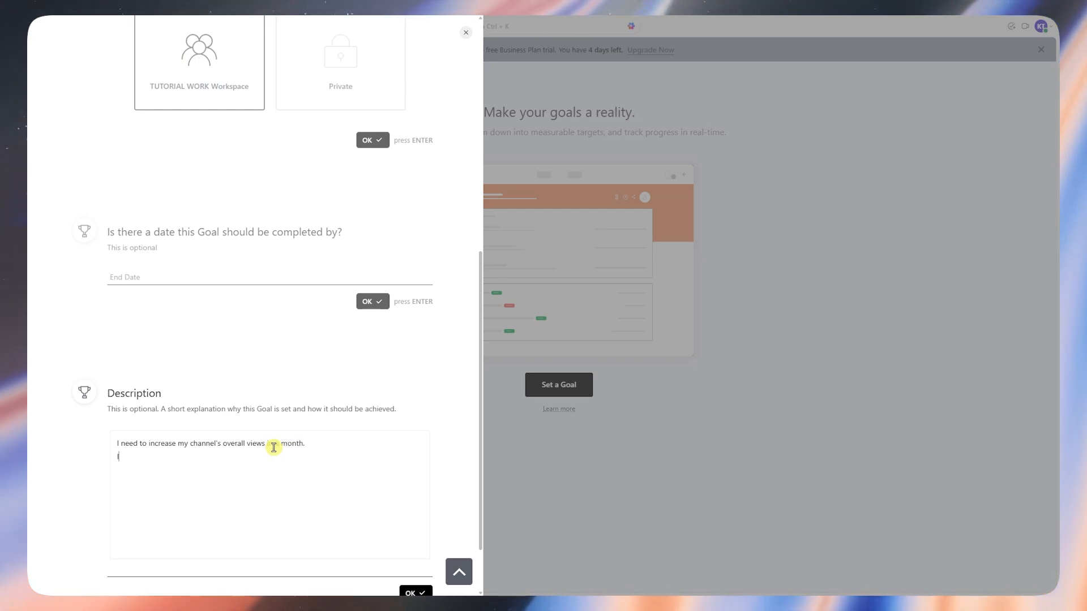
# - Add the second description line "-Increase my CTR", prefix the first line with a hyphen as well, and save the goal
pyautogui.write('Increase my CTR')
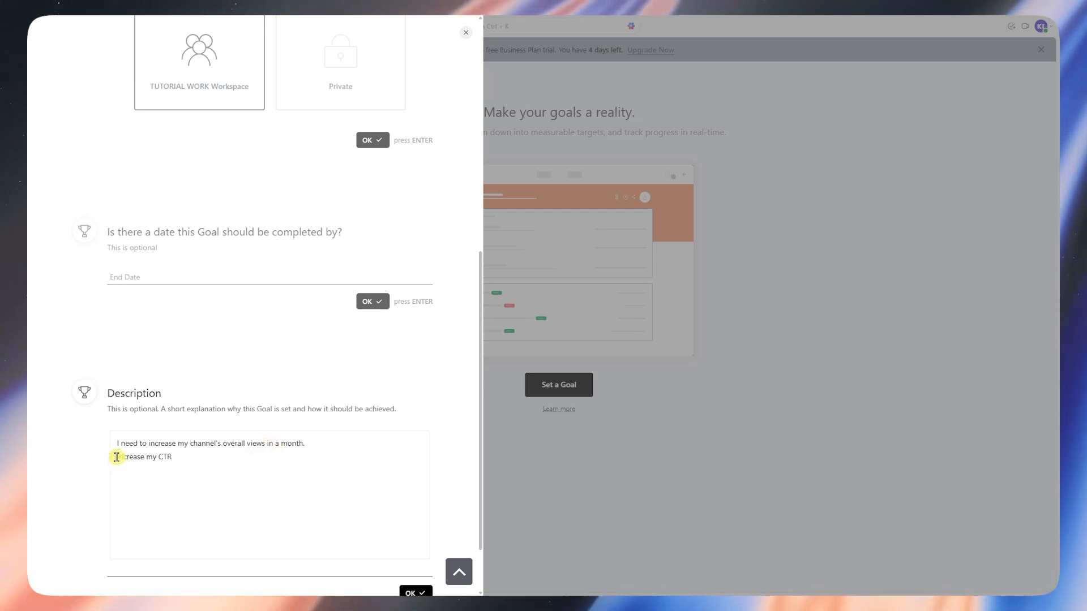
pyautogui.write('-')
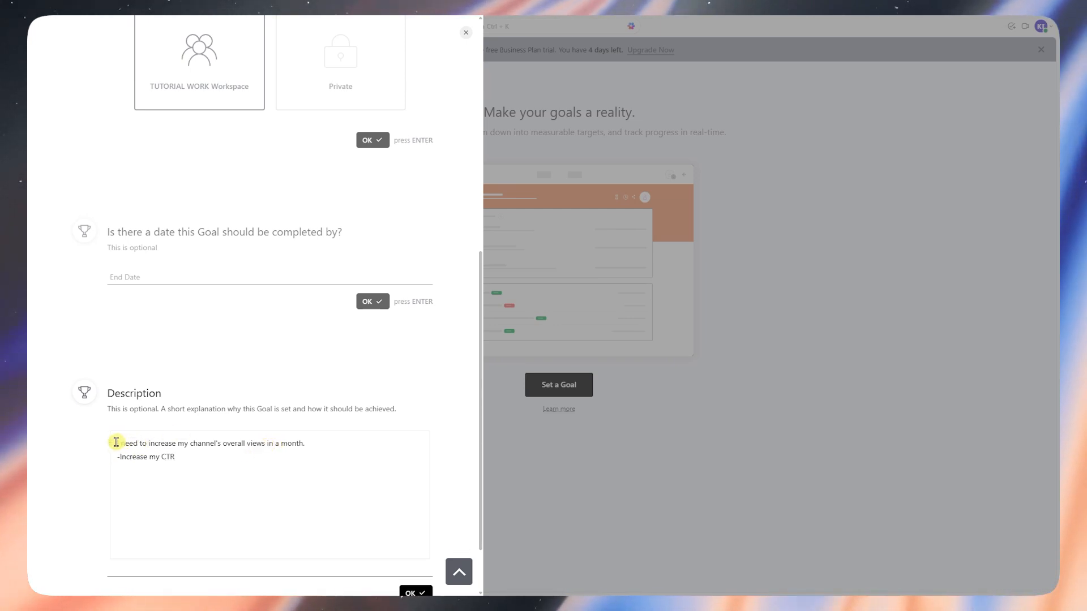
pyautogui.click(116, 442)
pyautogui.write('-')
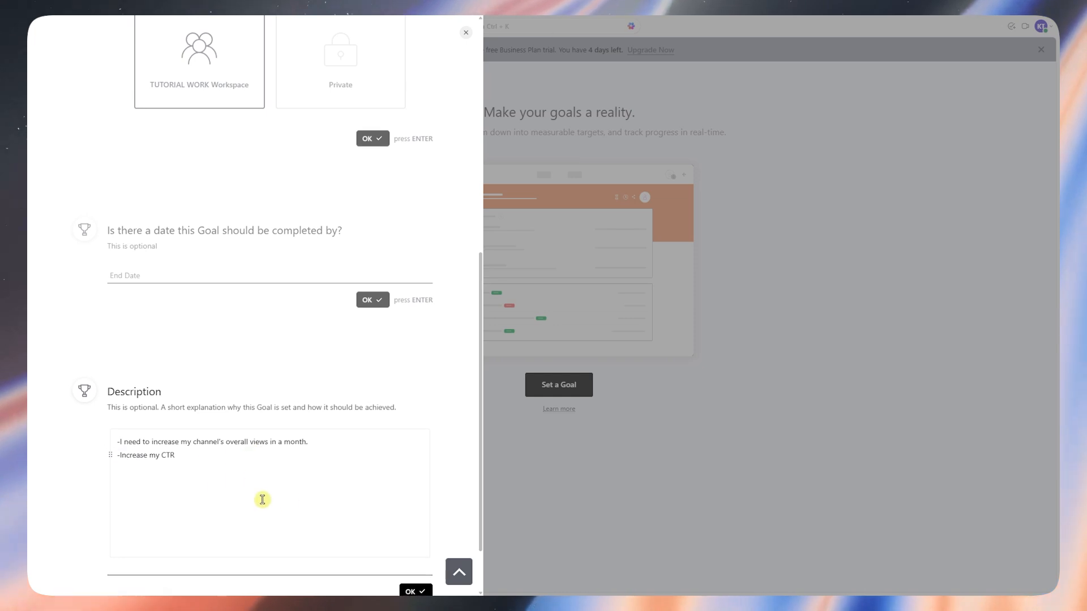
pyautogui.scroll(-2, 262, 500)
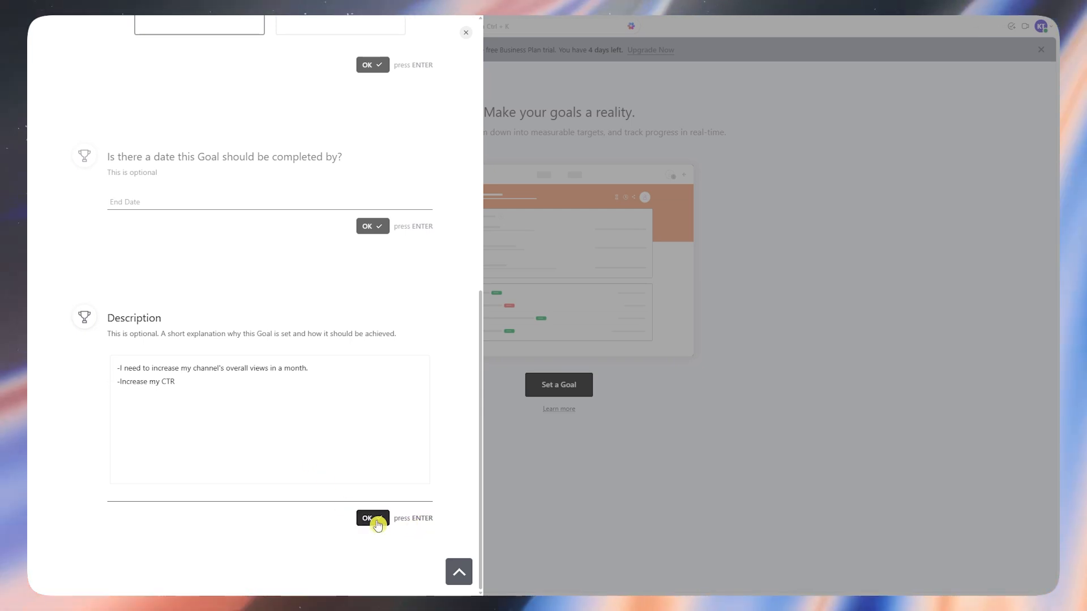
pyautogui.click(376, 518)
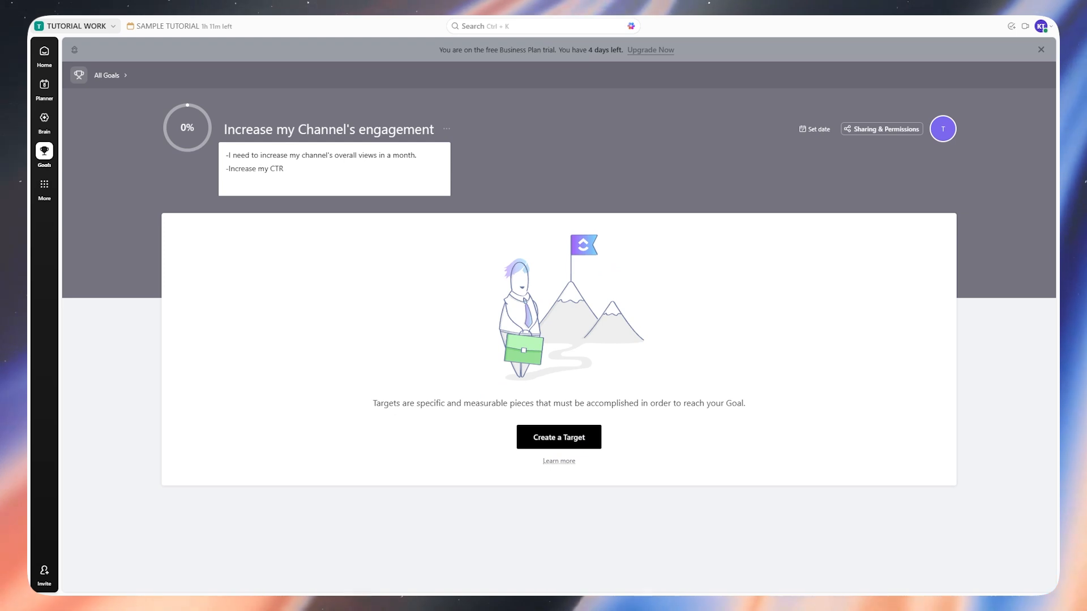
# - Create a target for the goal, name it "Optimize my Thumbnails" and confirm the name
pyautogui.click(576, 443)
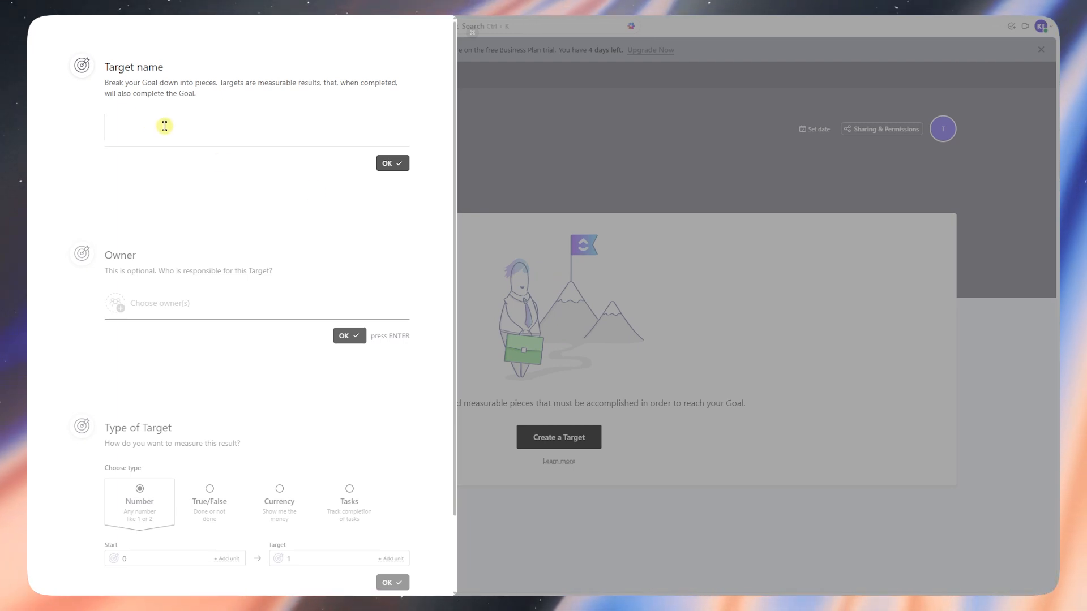
pyautogui.write('Opti')
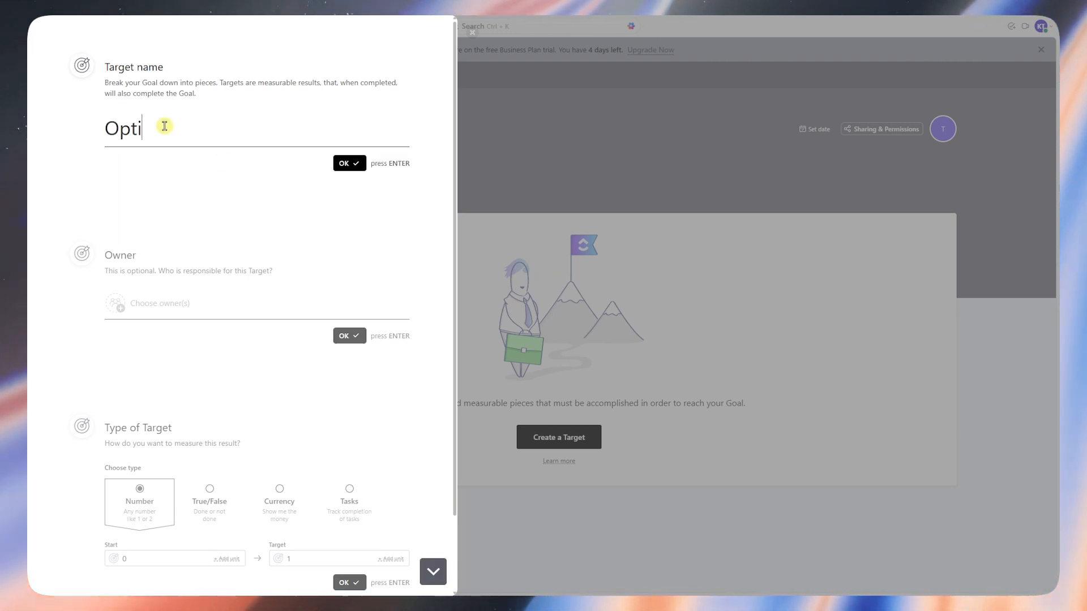
pyautogui.write('mize my Thumbnails')
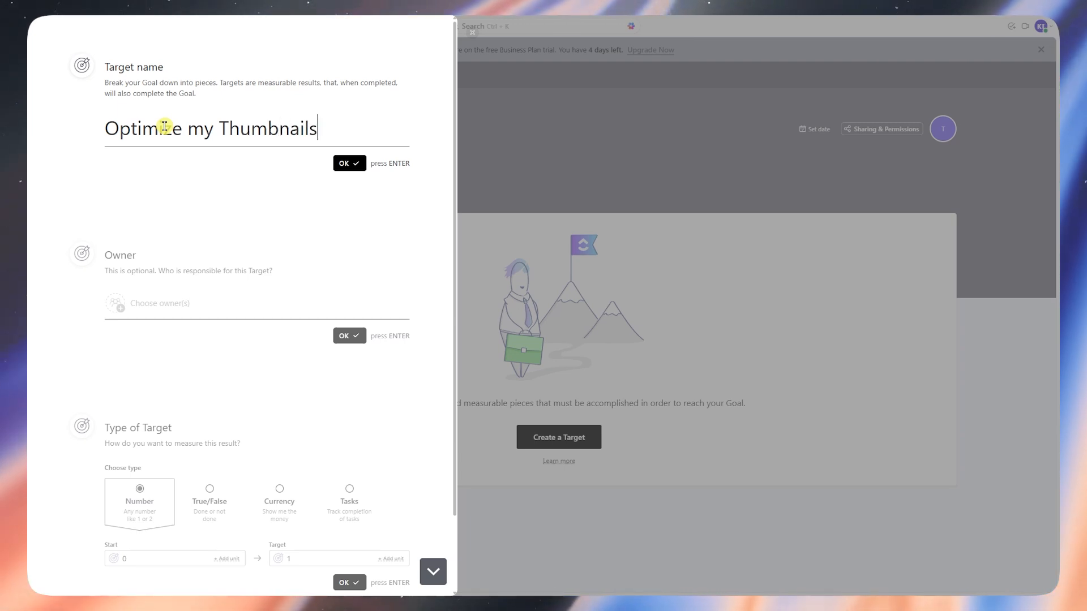
pyautogui.click(349, 176)
# - Assign yourself as the owner of the "Optimize my Thumbnails" target and confirm the owner
pyautogui.click(247, 218)
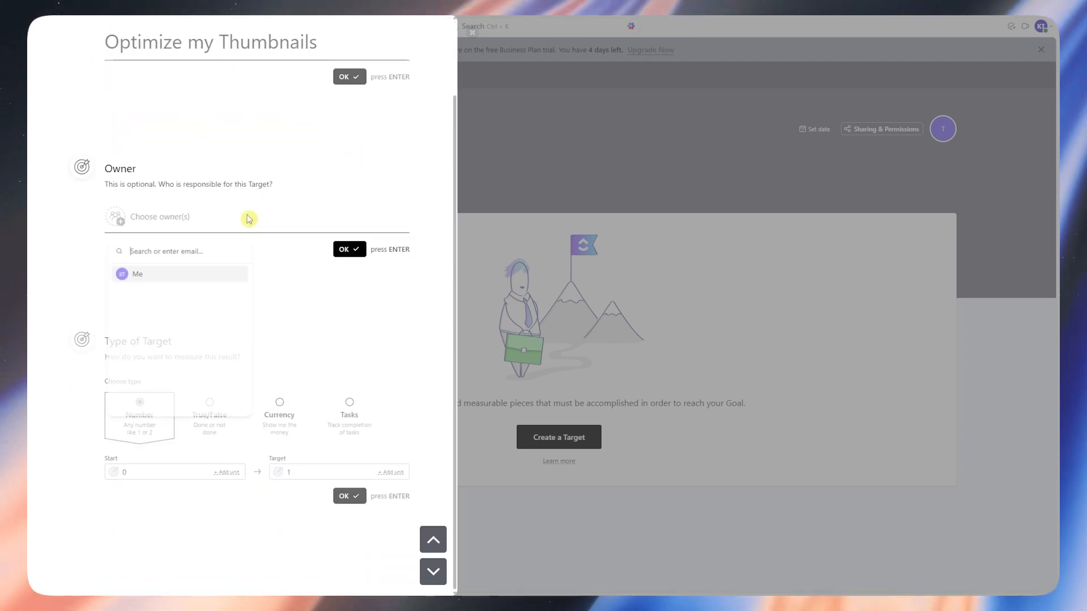
pyautogui.click(175, 275)
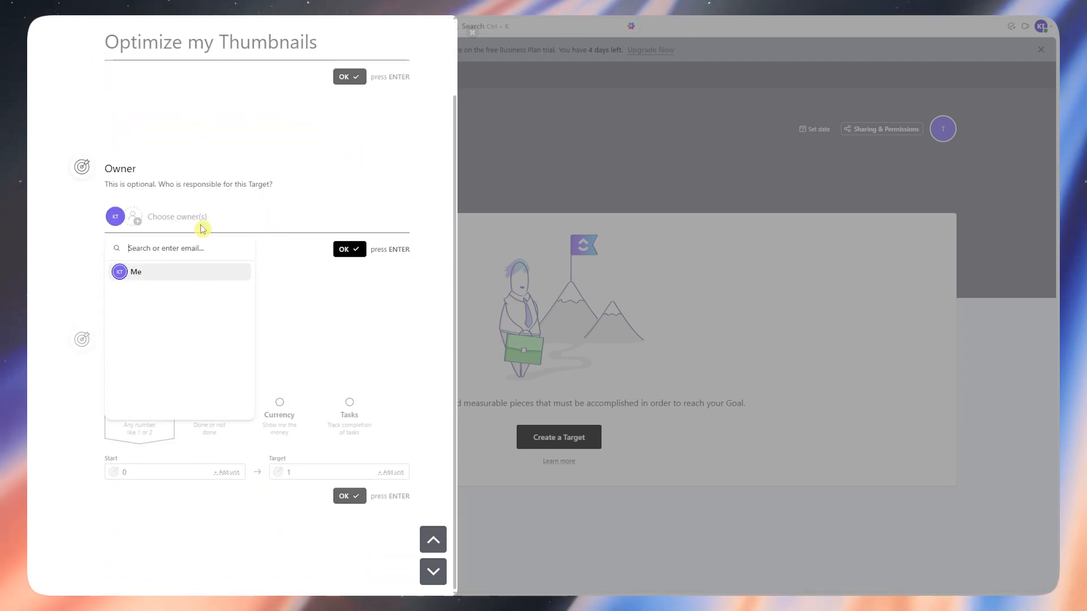
pyautogui.doubleClick(66, 225)
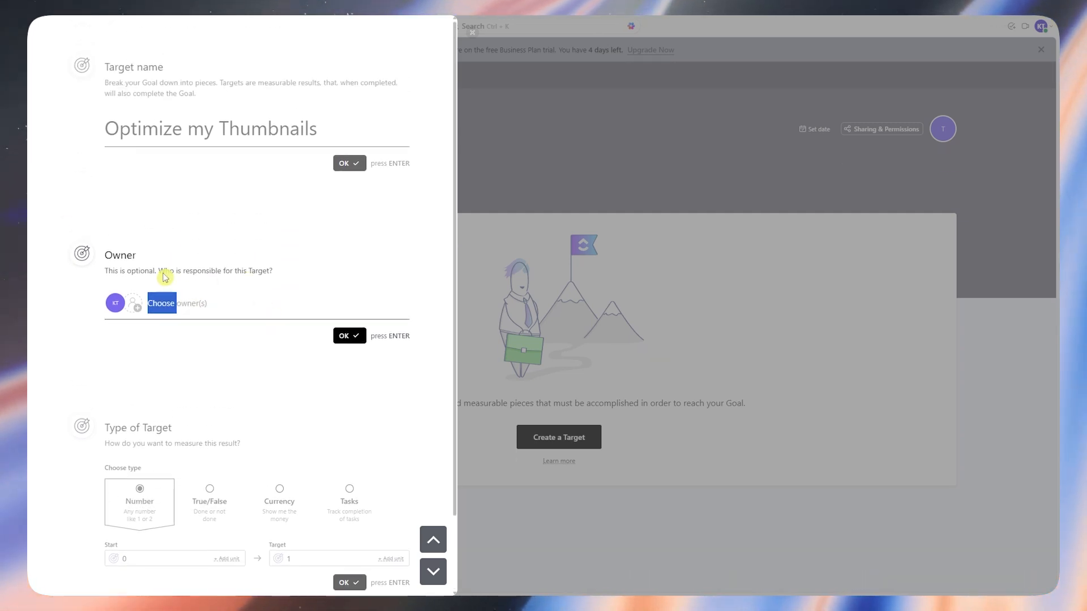
pyautogui.scroll(-2, 274, 277)
pyautogui.click(346, 250)
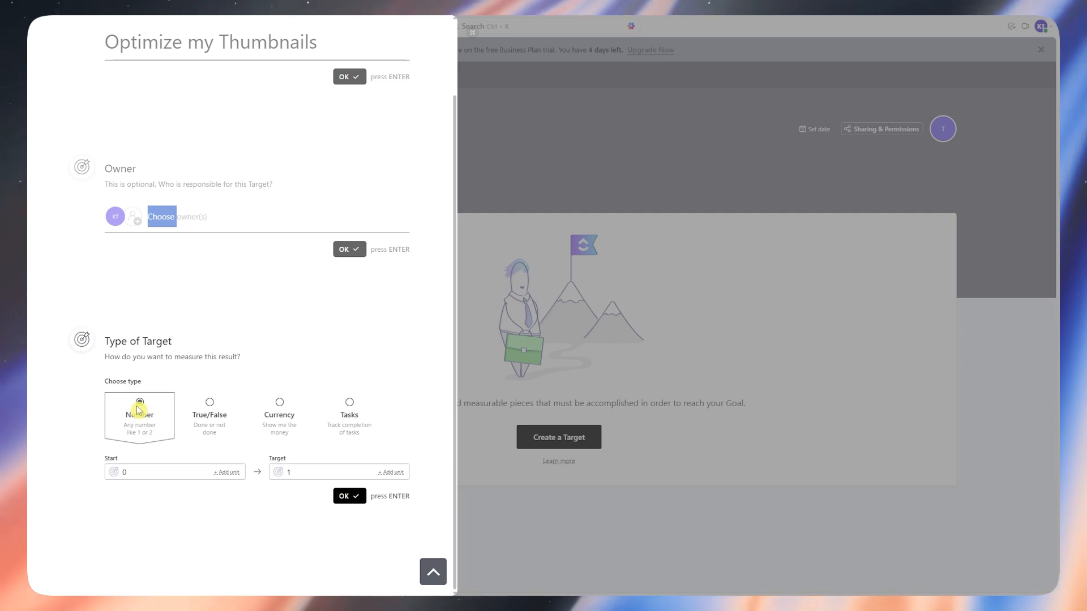
# - Look at the True/False and Currency target types and set the target's type to Tasks
pyautogui.click(210, 408)
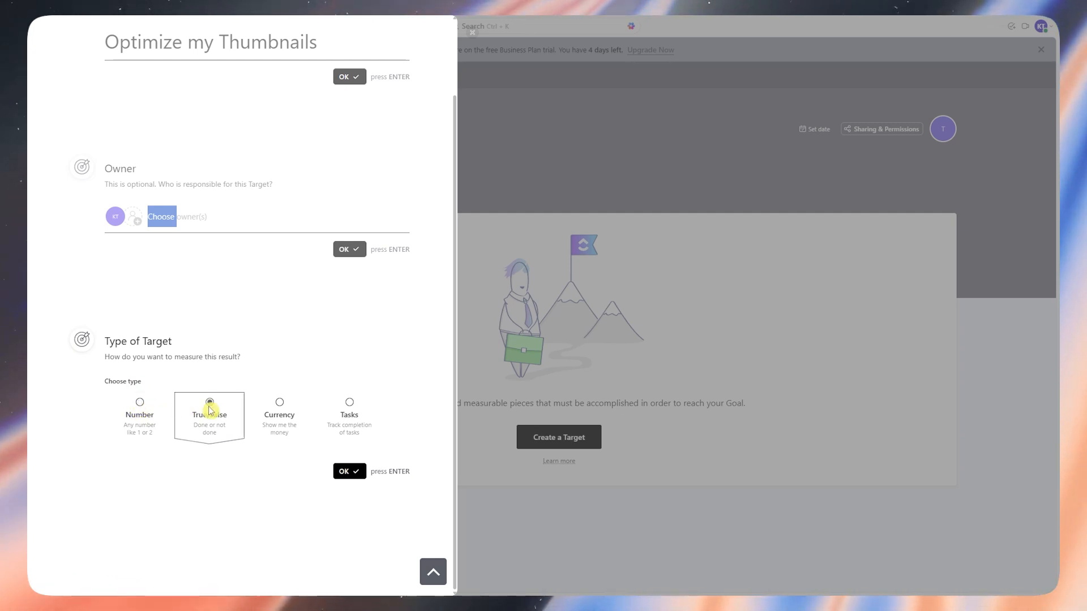
pyautogui.click(283, 409)
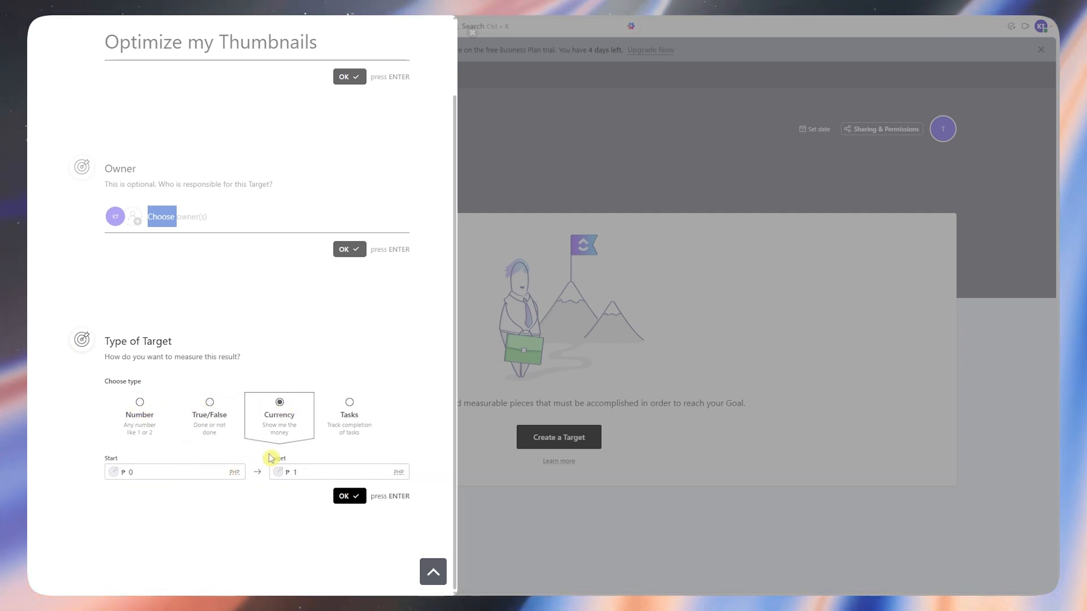
pyautogui.click(346, 402)
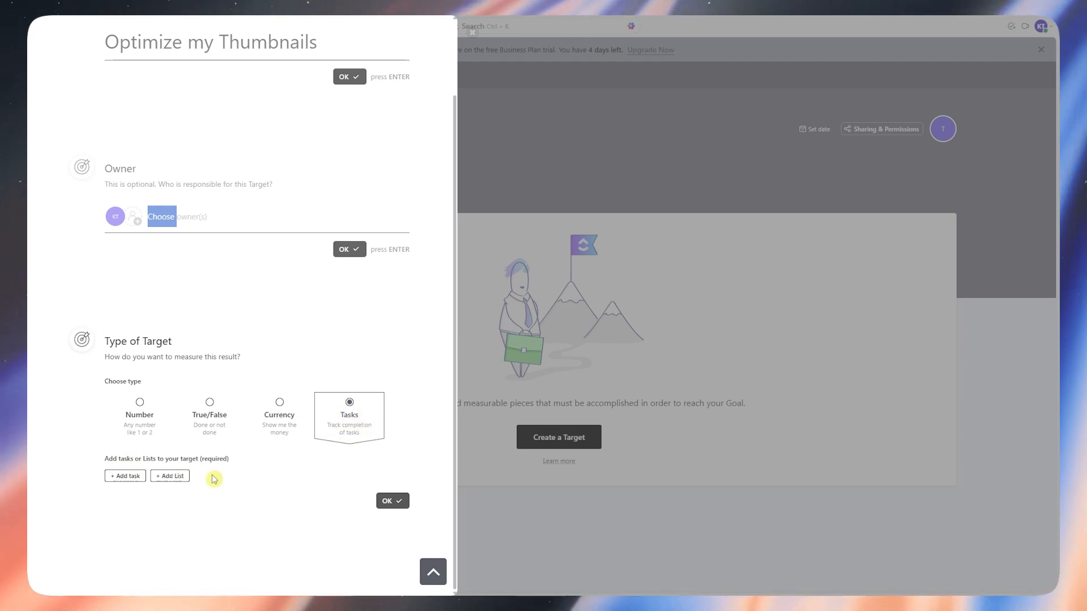
# - Look through the available tasks and Lists, add TASK 1 as the task to track and save the target
pyautogui.click(131, 477)
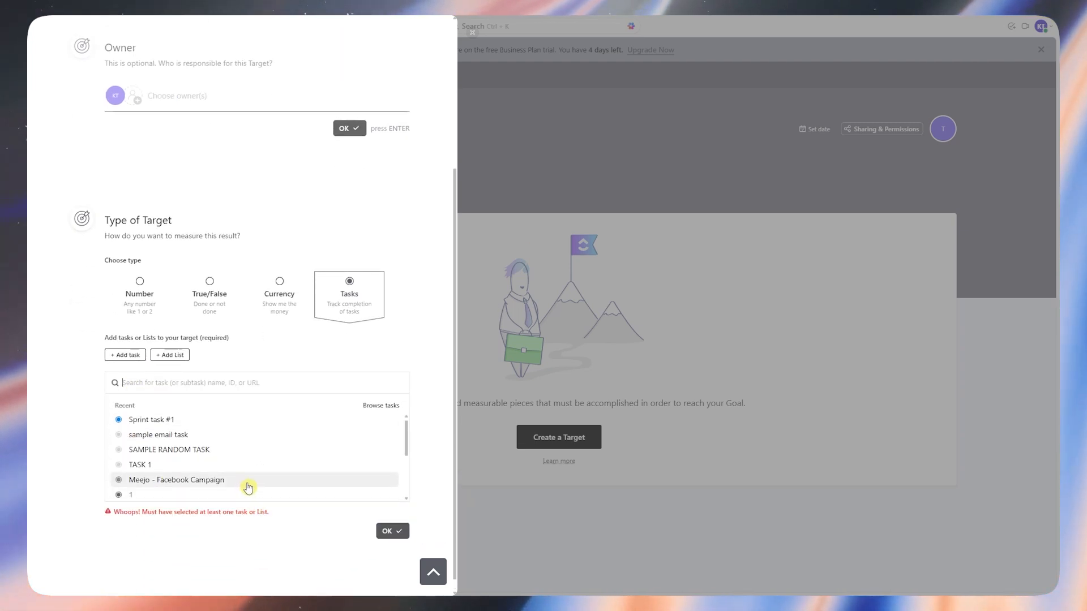
pyautogui.scroll(-2, 248, 488)
pyautogui.scroll(2, 238, 453)
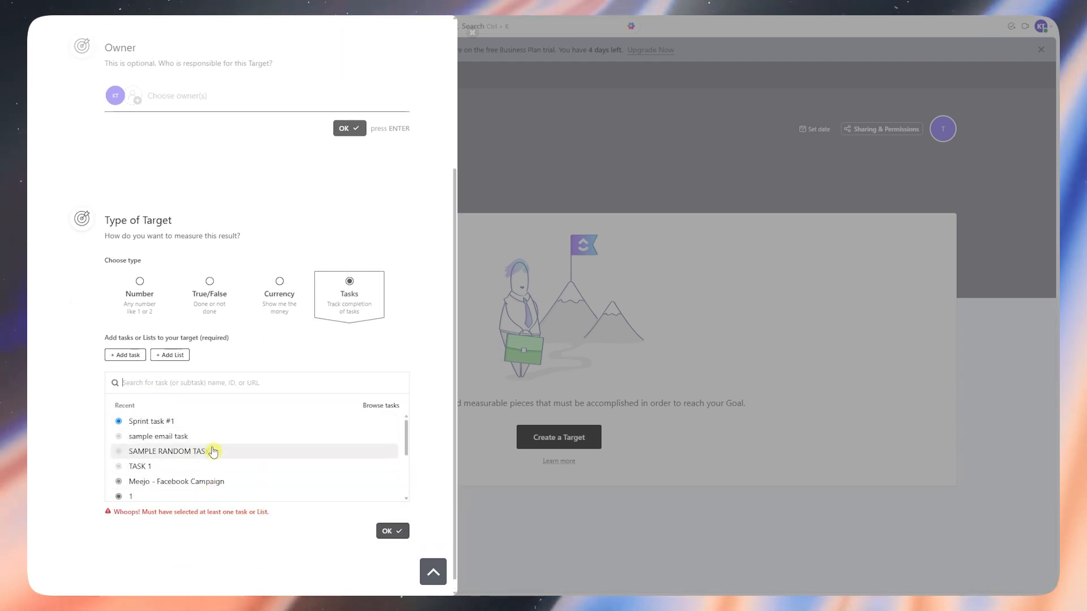
pyautogui.click(170, 357)
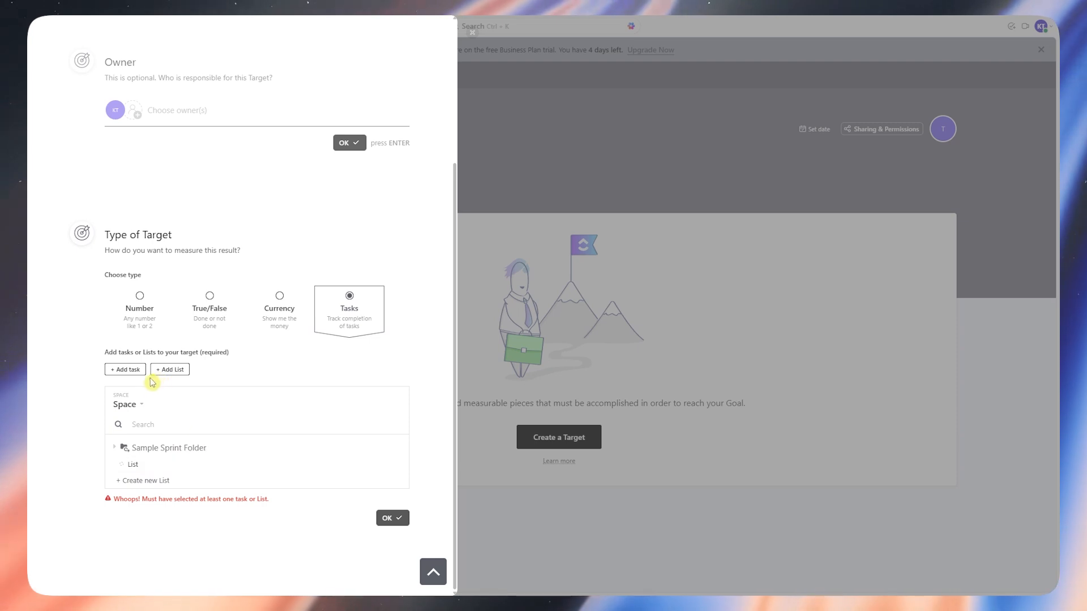
pyautogui.click(126, 370)
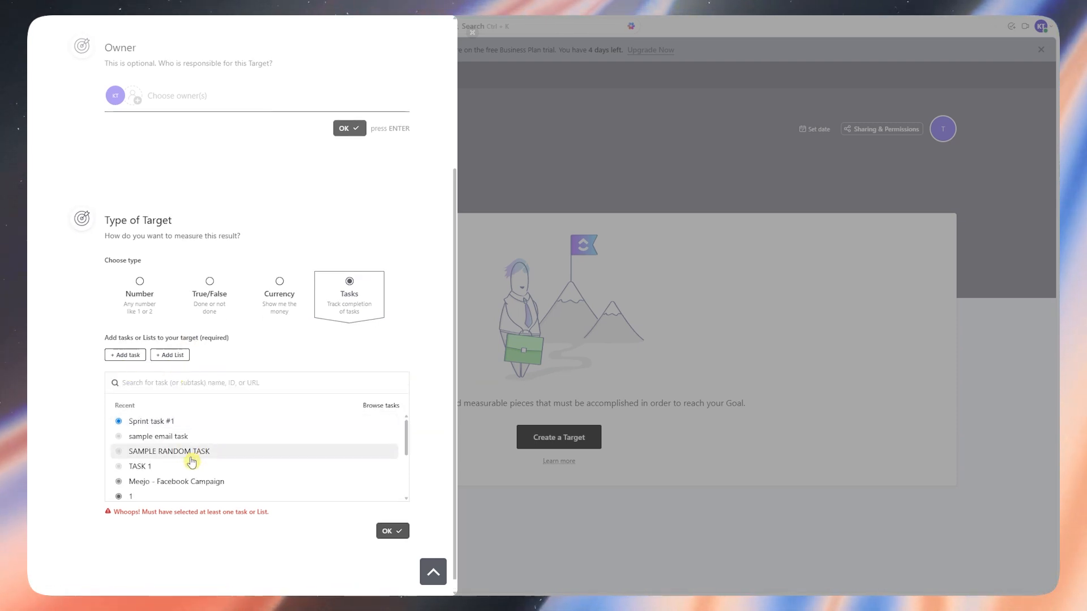
pyautogui.click(159, 466)
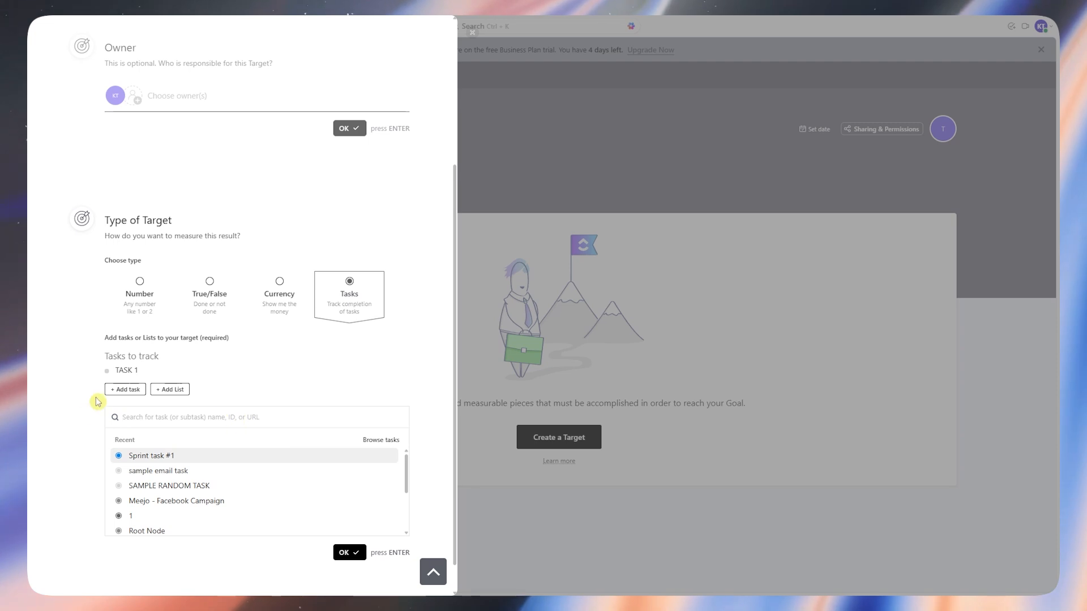
pyautogui.click(341, 552)
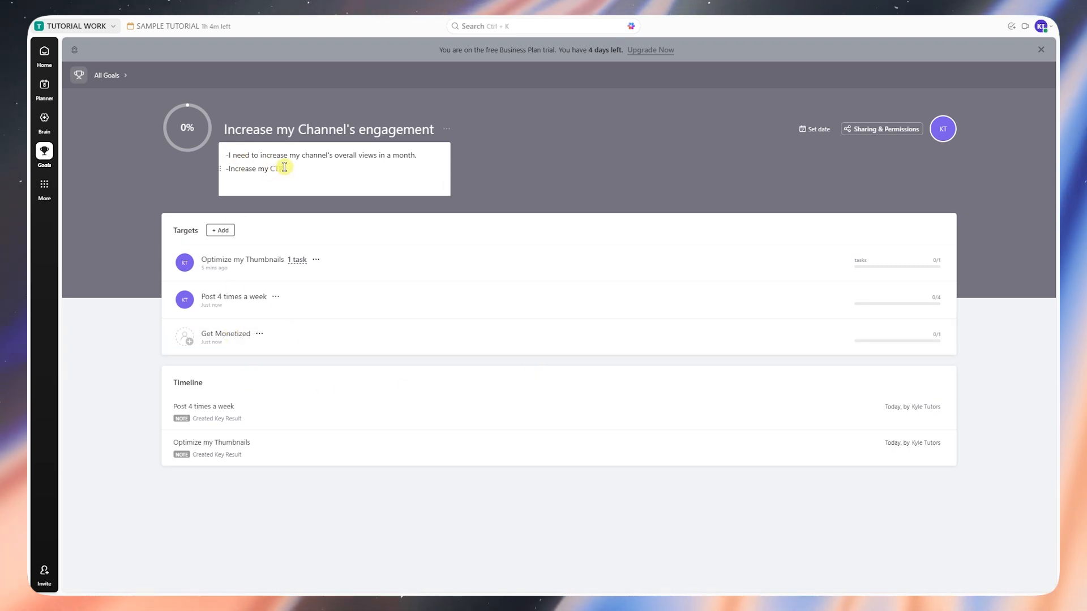
# - Replace the goal's description with "I need to achieve this so I can move on to the next project."
pyautogui.moveTo(284, 167); pyautogui.dragTo(169, 139)
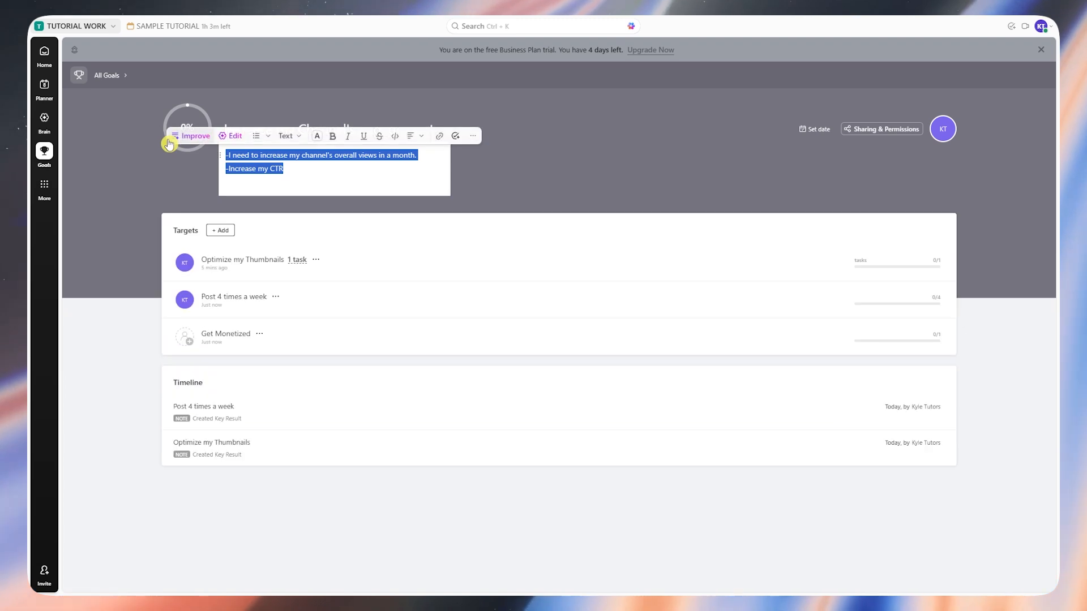
pyautogui.press('BackSpace')
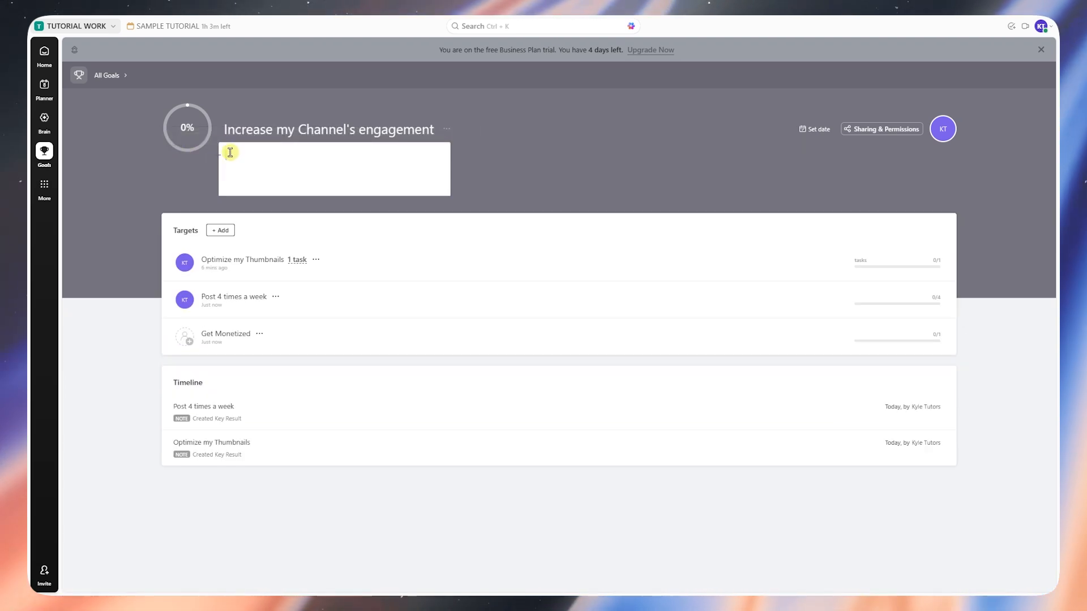
pyautogui.click(260, 149)
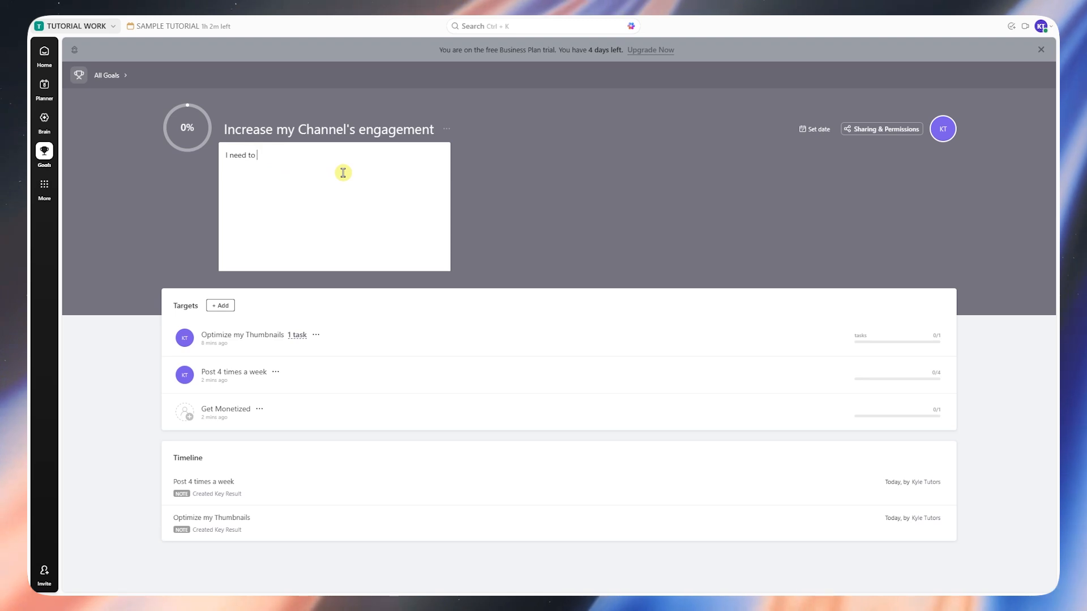
pyautogui.write('I need to achieve this s')
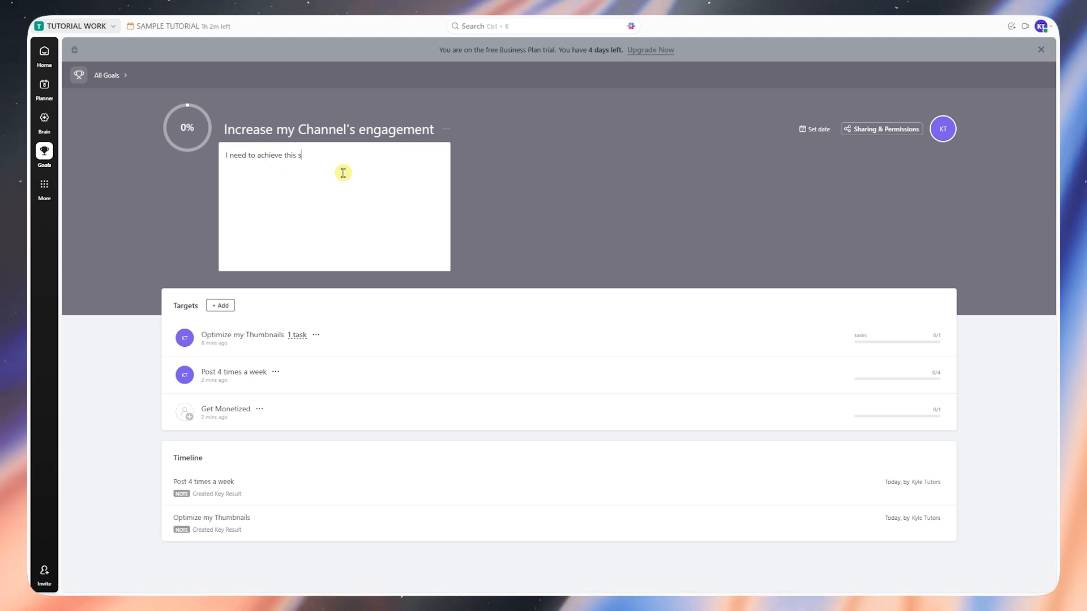
pyautogui.write('o I can move on to the next project.')
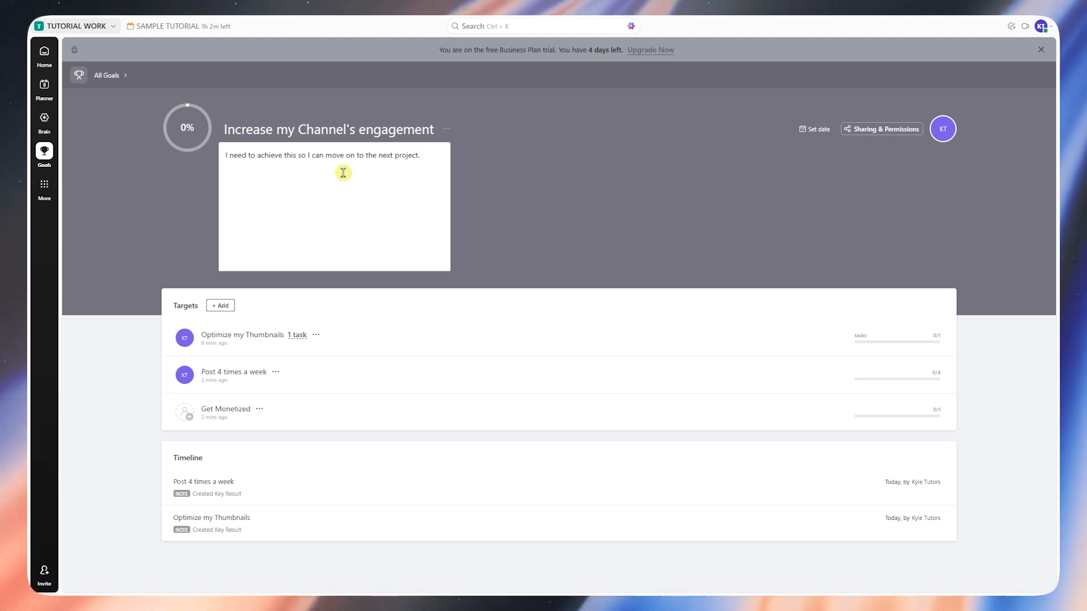
pyautogui.click(571, 169)
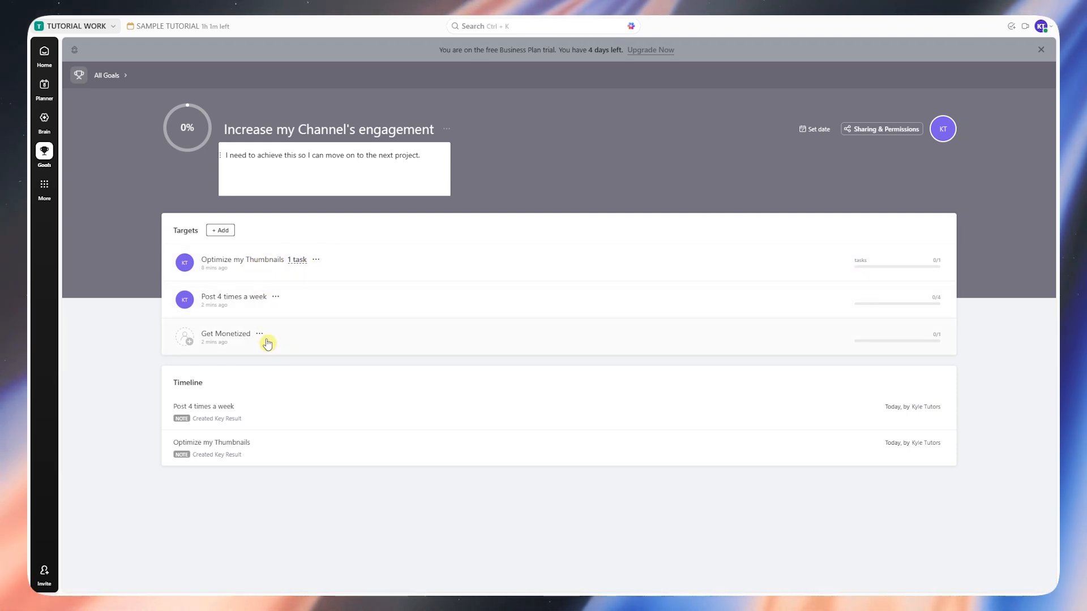
# - Mark the "Get Monetized" target as Finished and save the update without a note
pyautogui.click(354, 334)
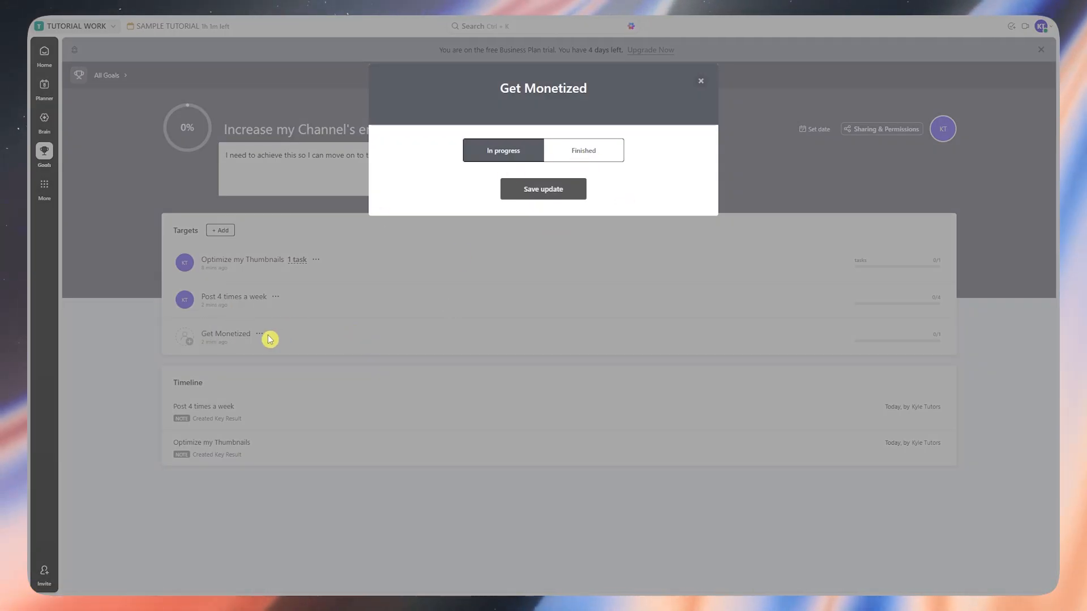
pyautogui.click(585, 150)
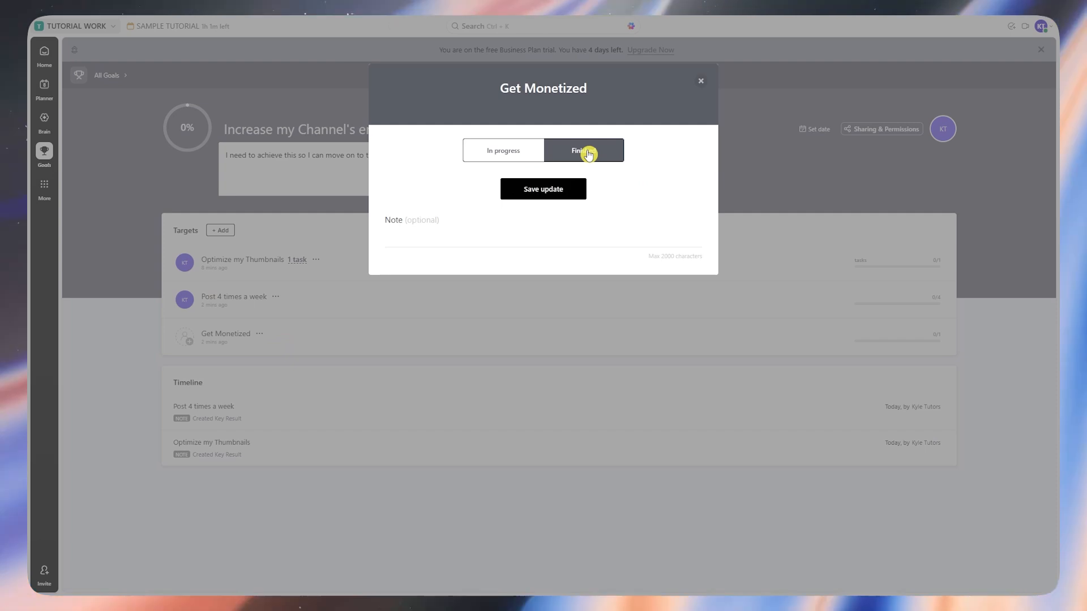
pyautogui.click(553, 190)
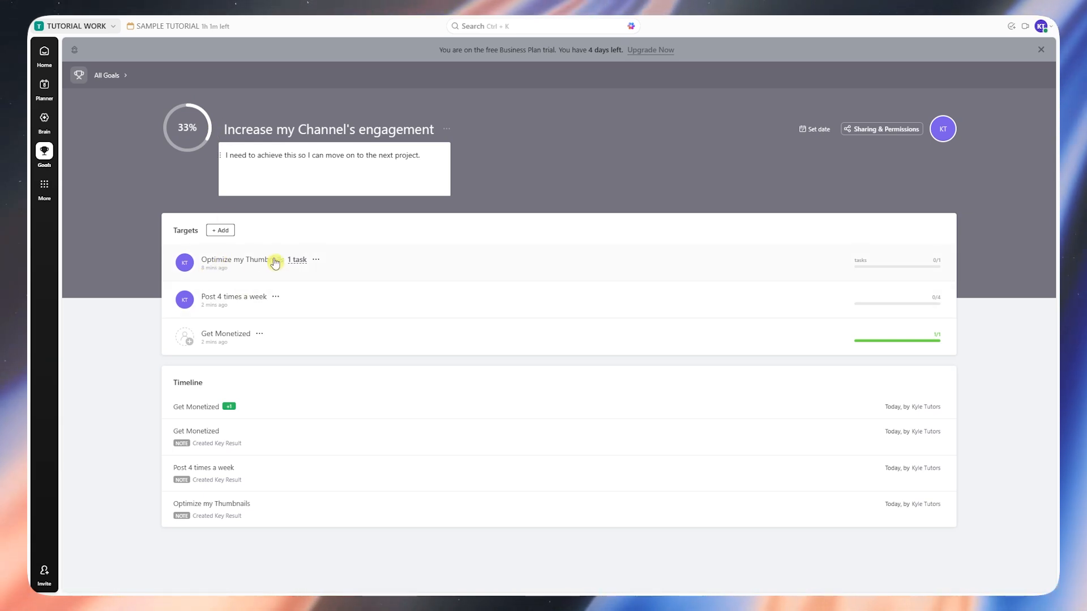
# - View the goal's start and due date options and its sharing settings, and close both without changes
pyautogui.click(815, 129)
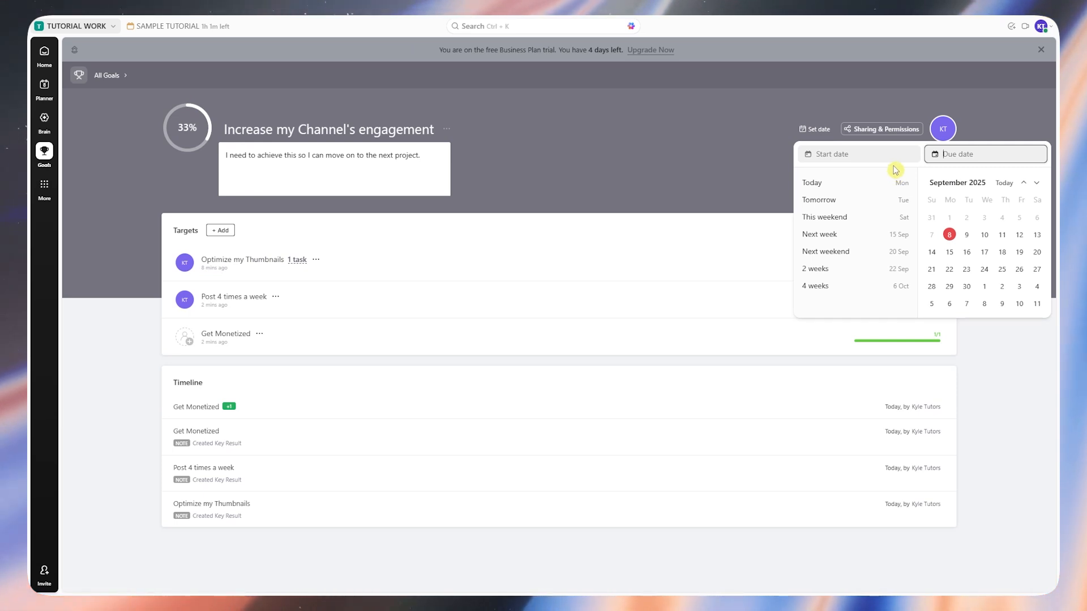
pyautogui.click(711, 175)
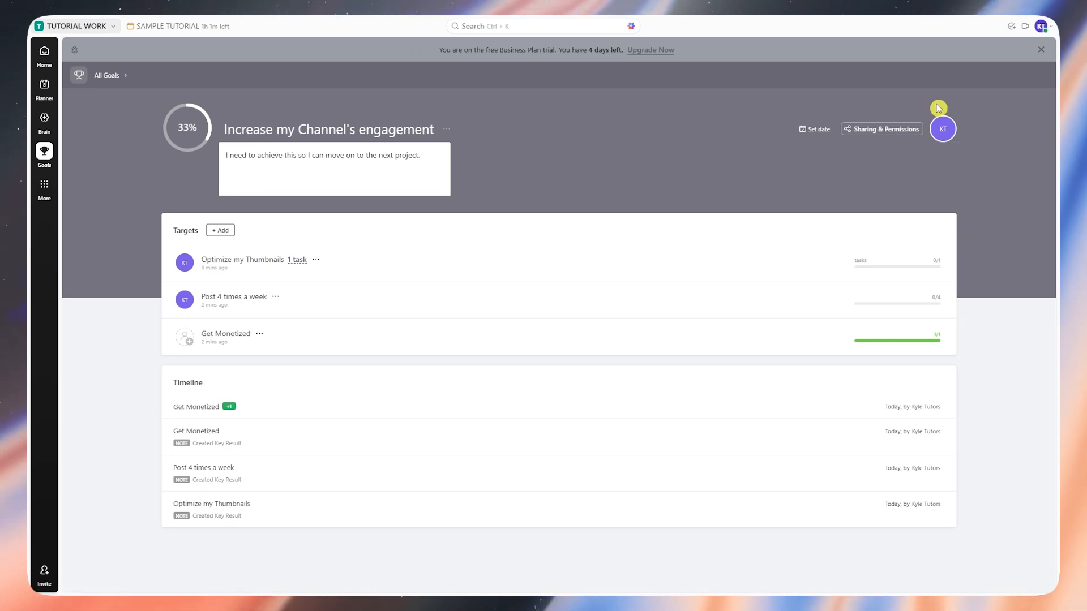
pyautogui.click(896, 132)
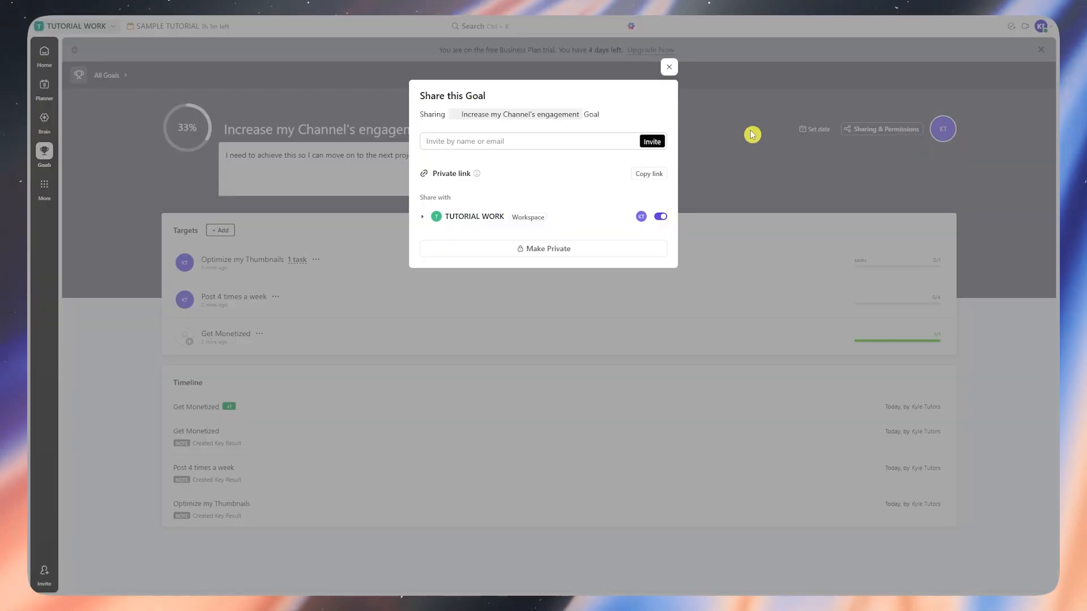
pyautogui.click(753, 185)
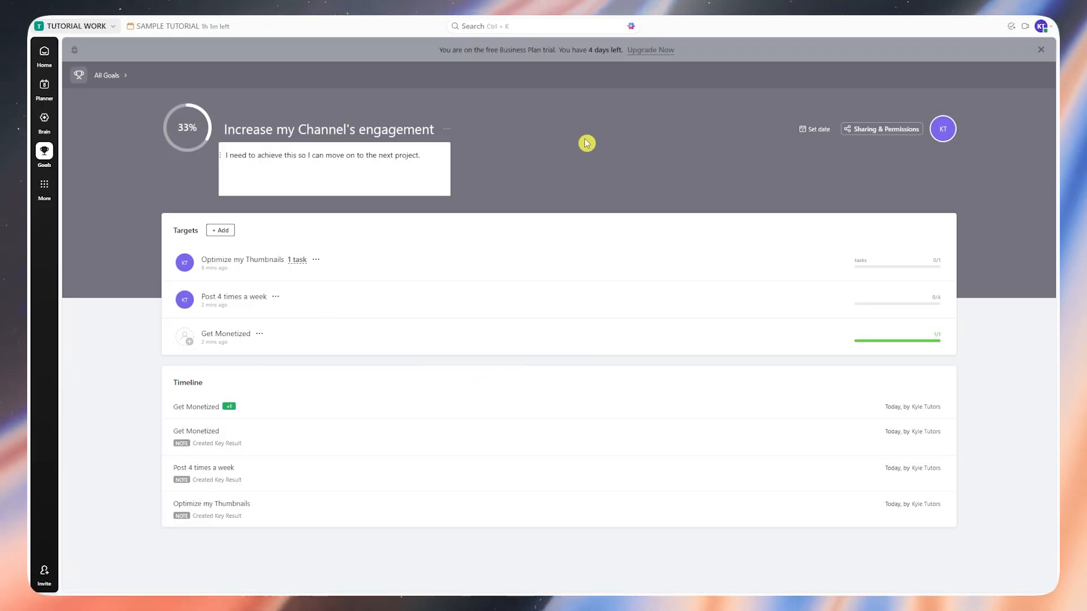
# - View the new-goal form from the overview of all goals and reopen the "Increase my Channel's engagement" goal
pyautogui.click(109, 78)
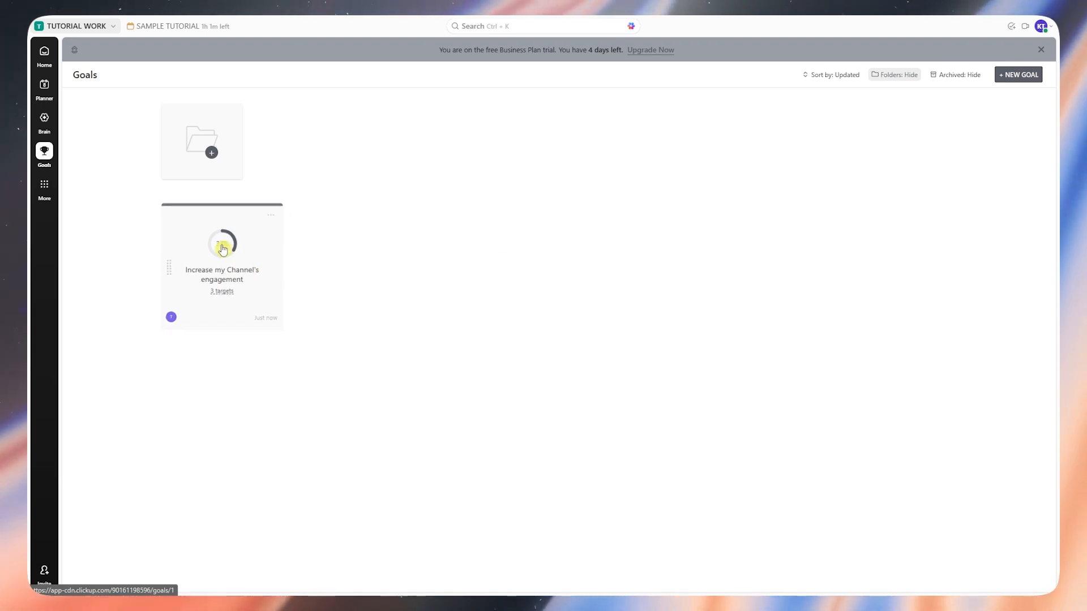
pyautogui.click(1019, 75)
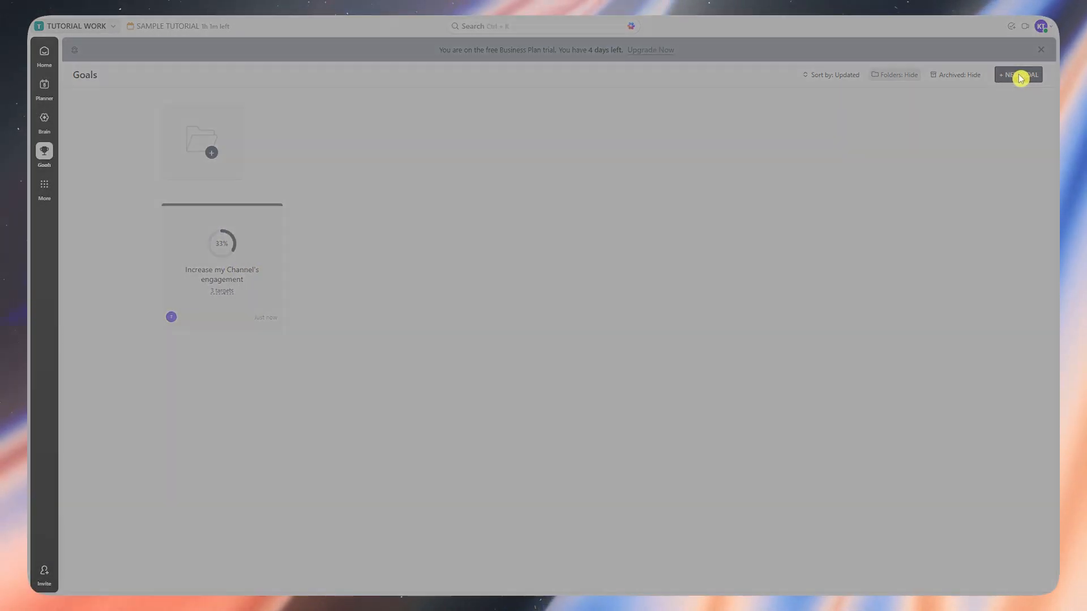
pyautogui.scroll(-1, 257, 391)
pyautogui.scroll(1, 263, 410)
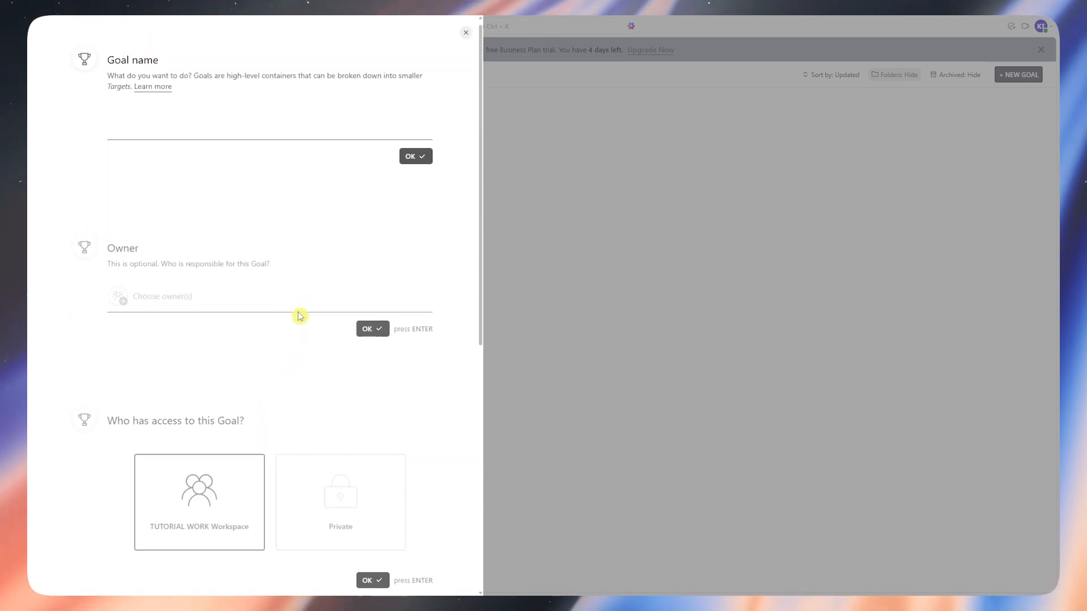
pyautogui.scroll(1, 289, 260)
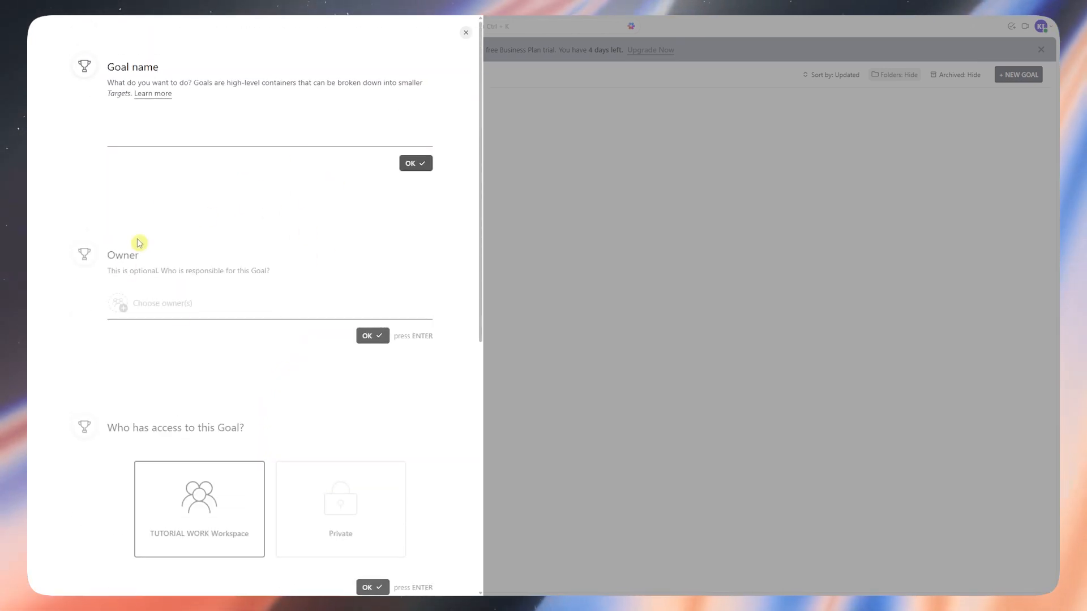
pyautogui.click(555, 235)
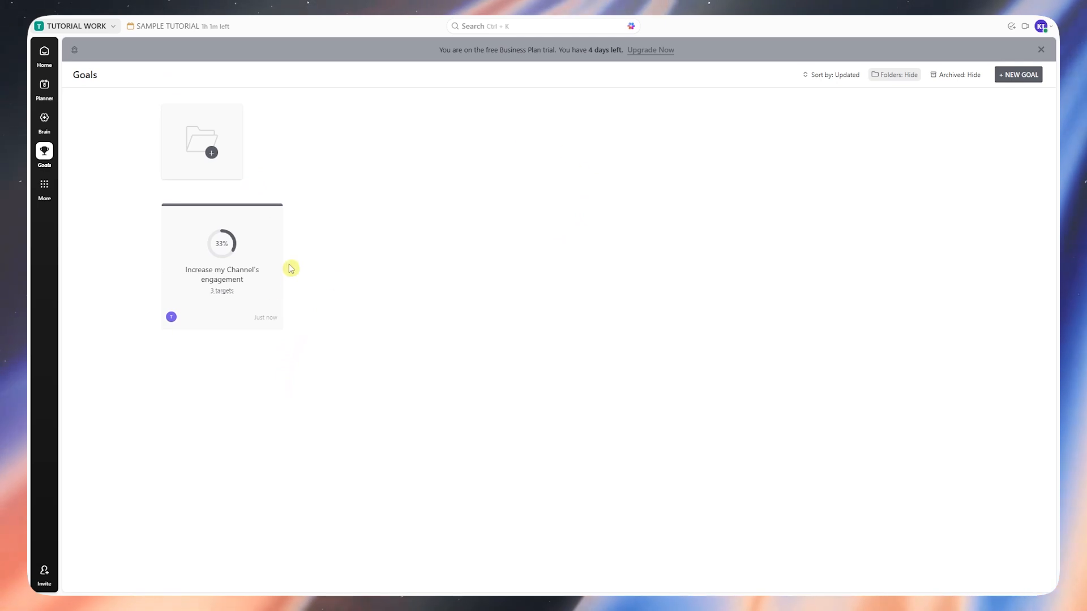
pyautogui.click(265, 287)
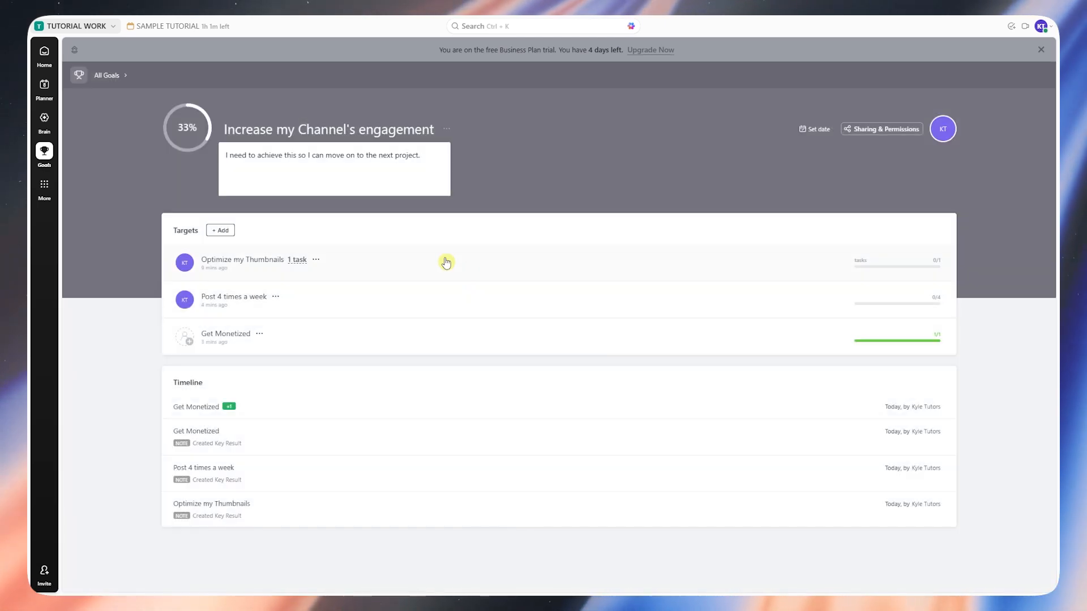